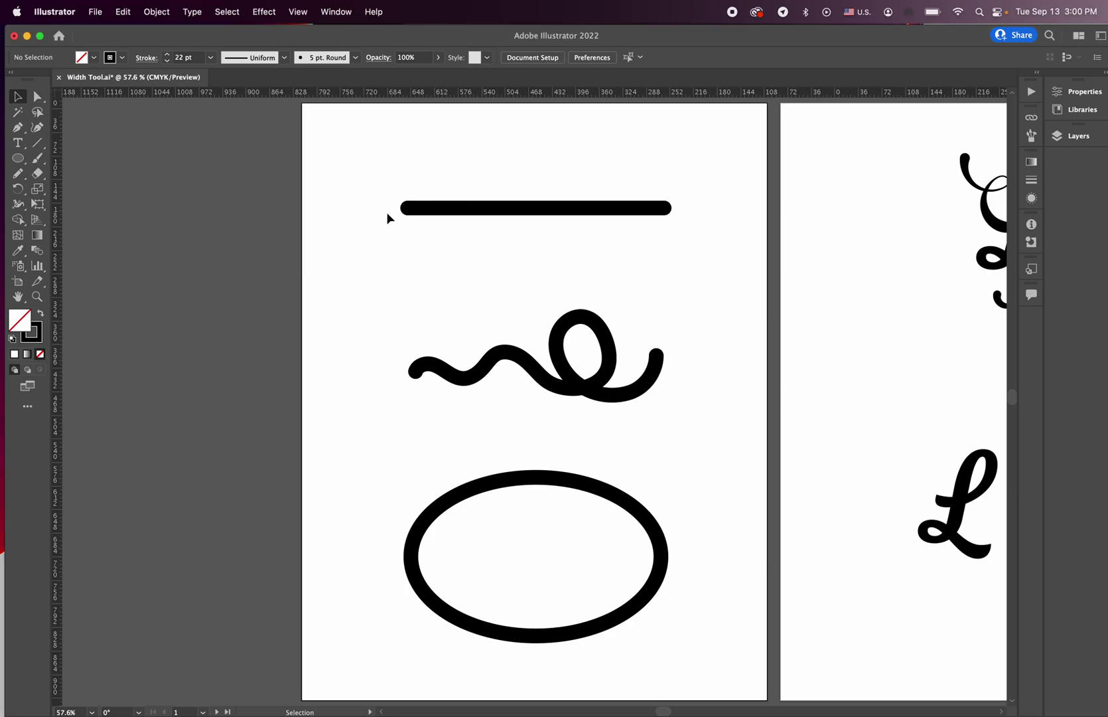
# Select the top straight line and give it the first tapered width profile
pyautogui.click(648, 211)
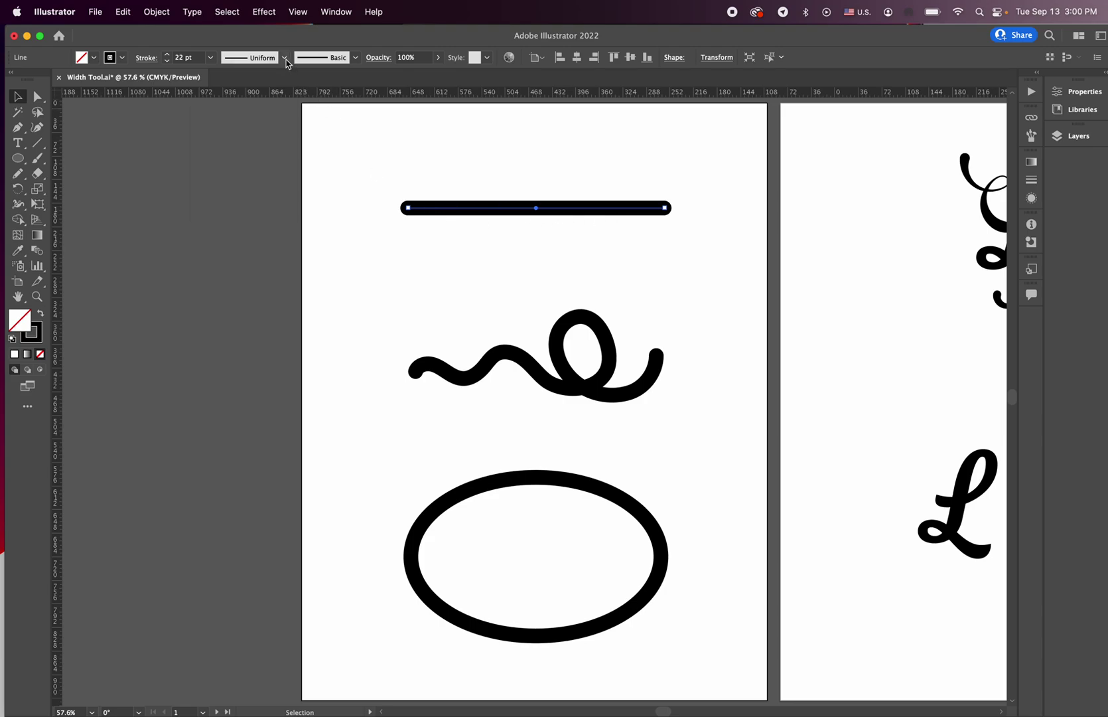
pyautogui.click(284, 58)
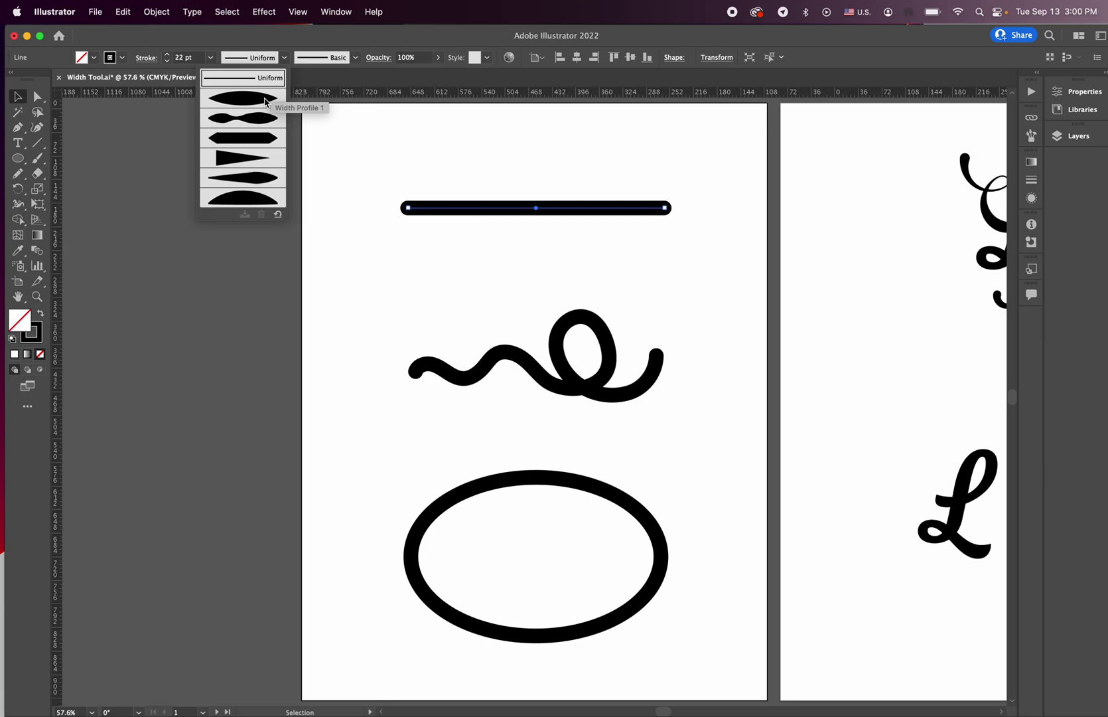
pyautogui.click(266, 102)
pyautogui.click(320, 215)
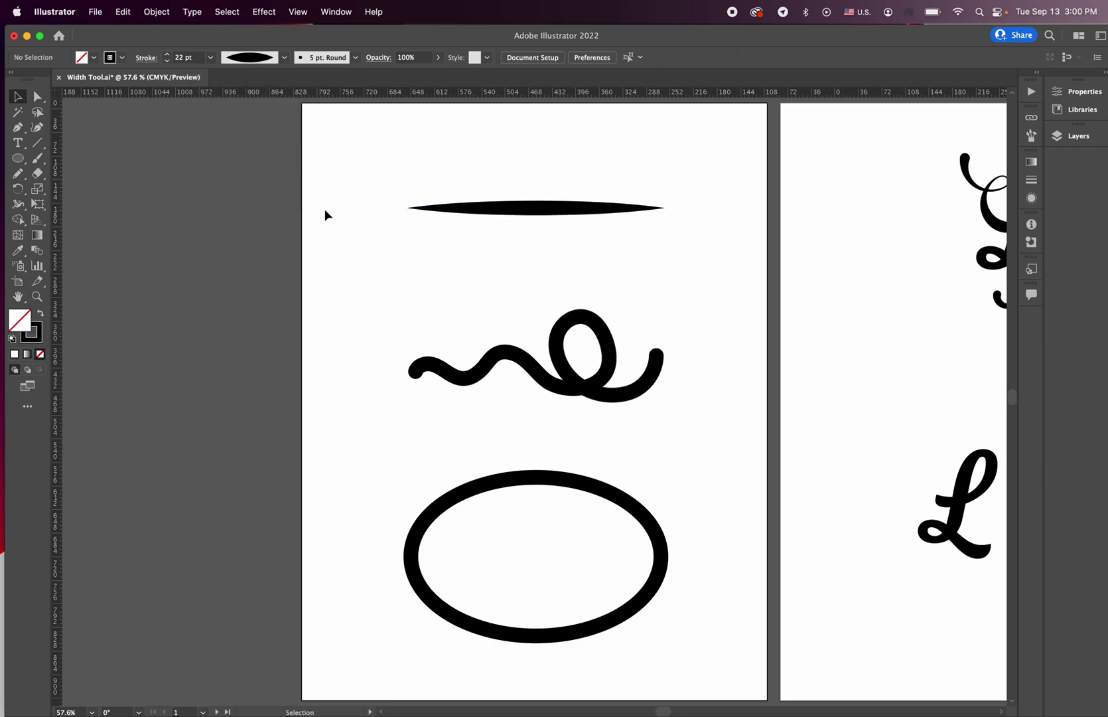
pyautogui.click(506, 213)
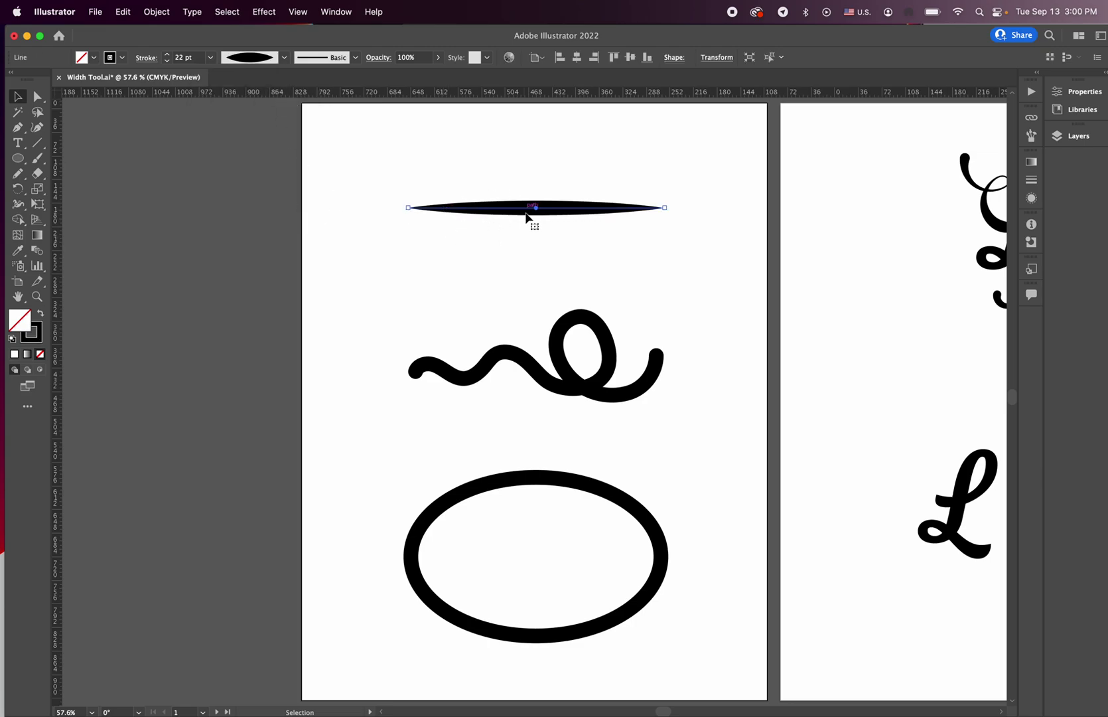
# Try the double-bulge and flat tapered-end profiles, then settle on the one-sided tapered profile
pyautogui.click(284, 57)
pyautogui.click(257, 124)
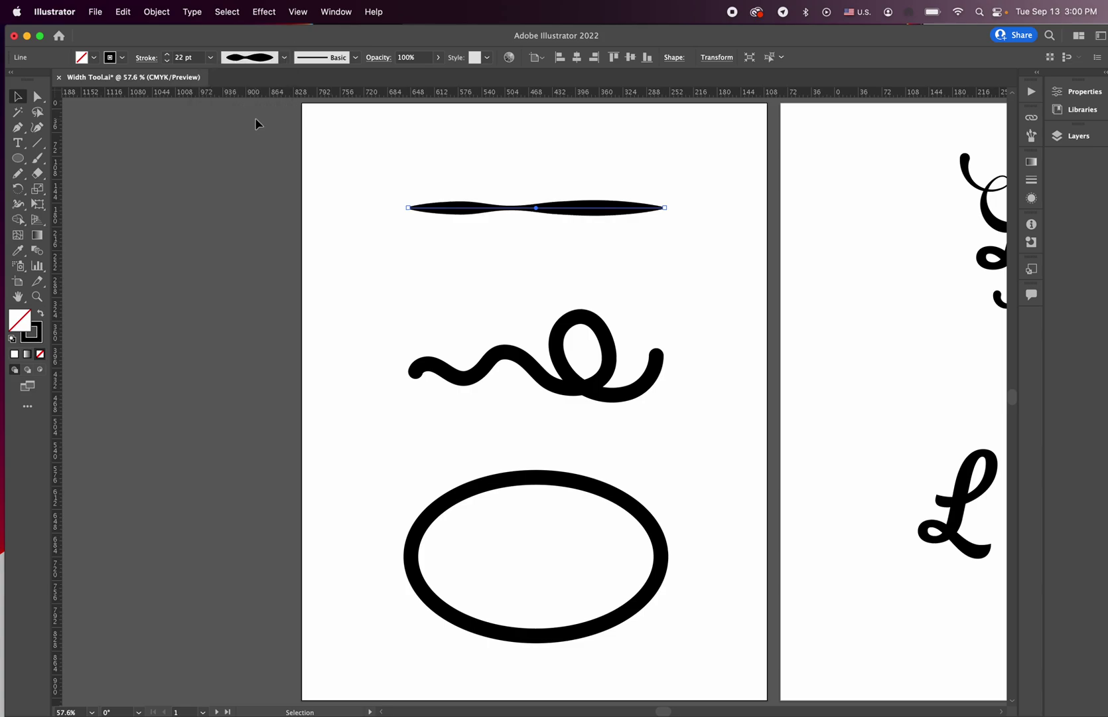
pyautogui.click(283, 58)
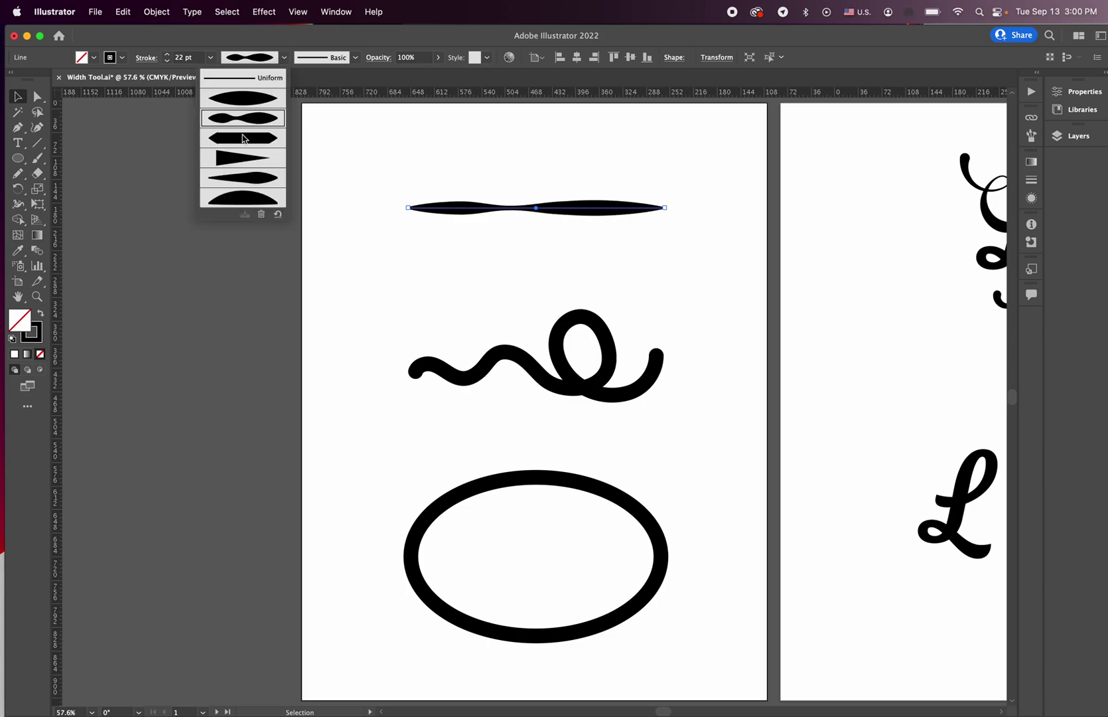
pyautogui.click(244, 142)
pyautogui.click(284, 58)
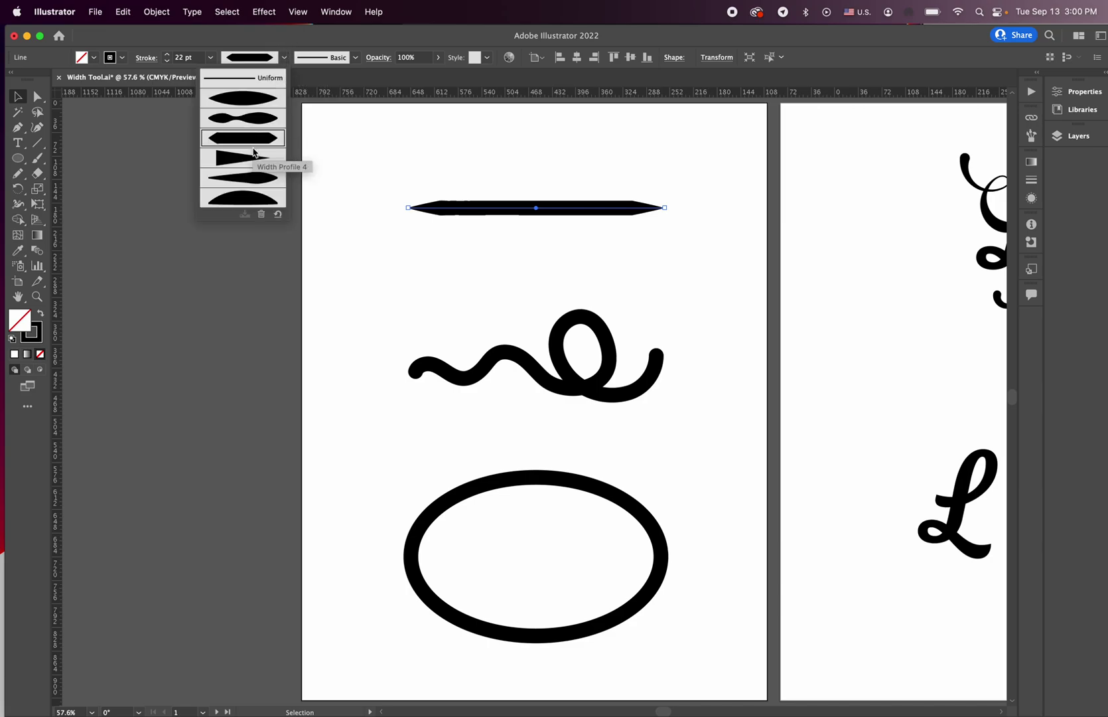
pyautogui.click(255, 176)
pyautogui.click(416, 173)
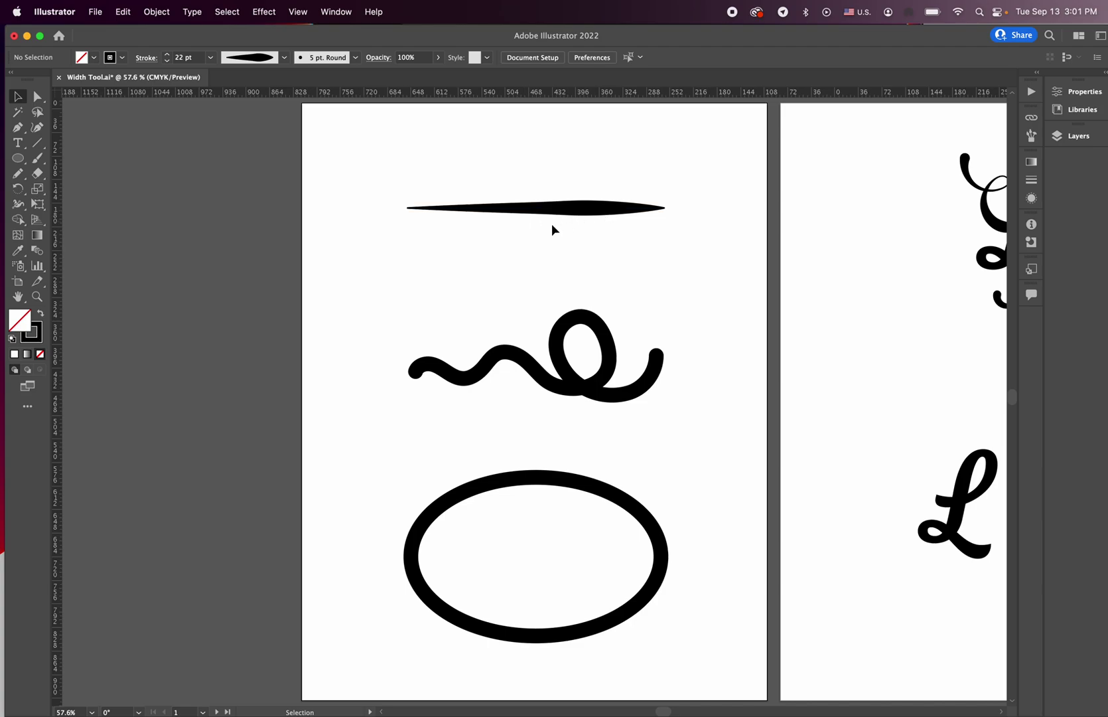
pyautogui.click(528, 211)
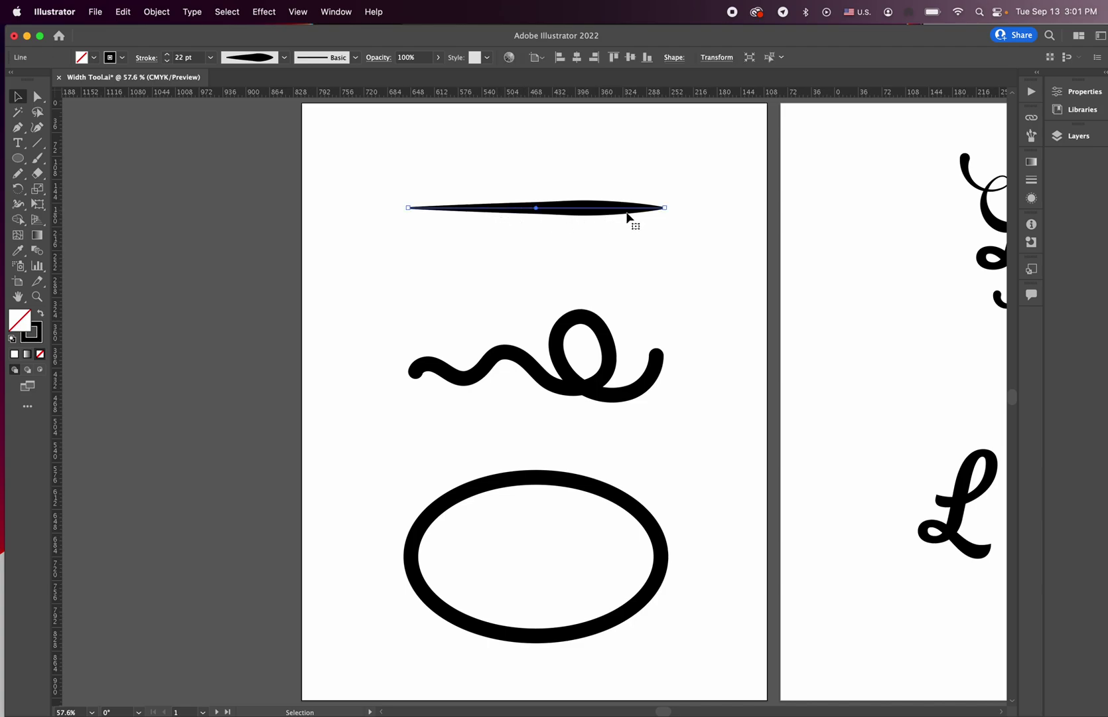
pyautogui.click(566, 326)
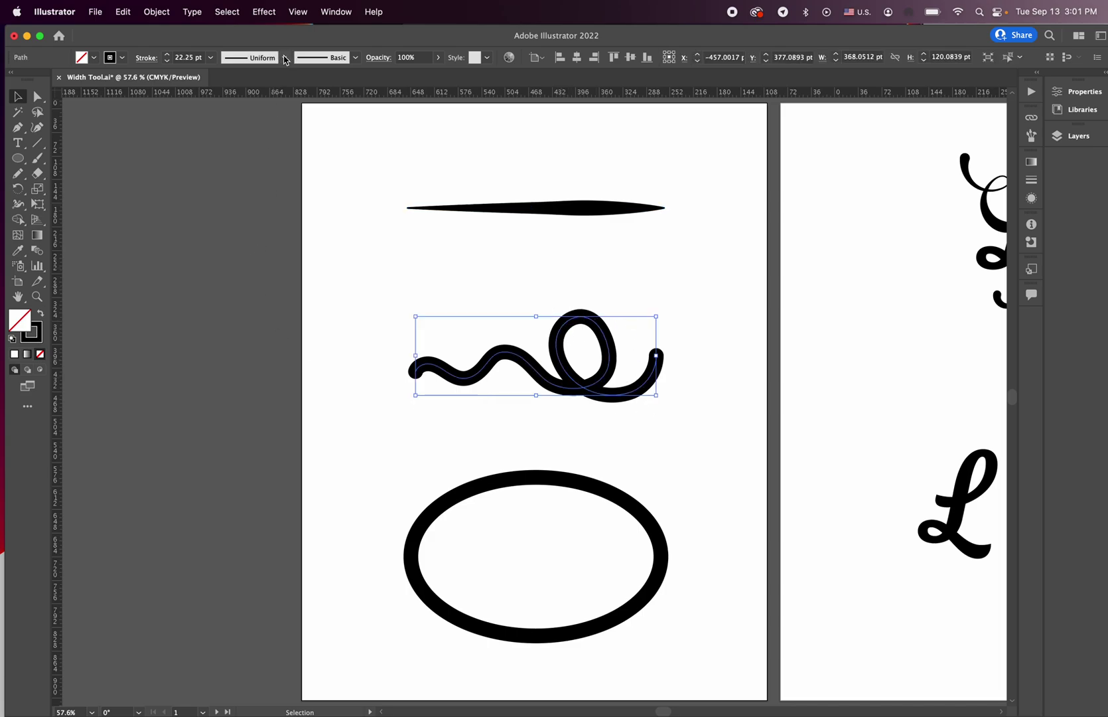
# Give the squiggle a tapered profile, then switch it to the dome-shaped width profile
pyautogui.click(284, 58)
pyautogui.click(255, 103)
pyautogui.click(475, 255)
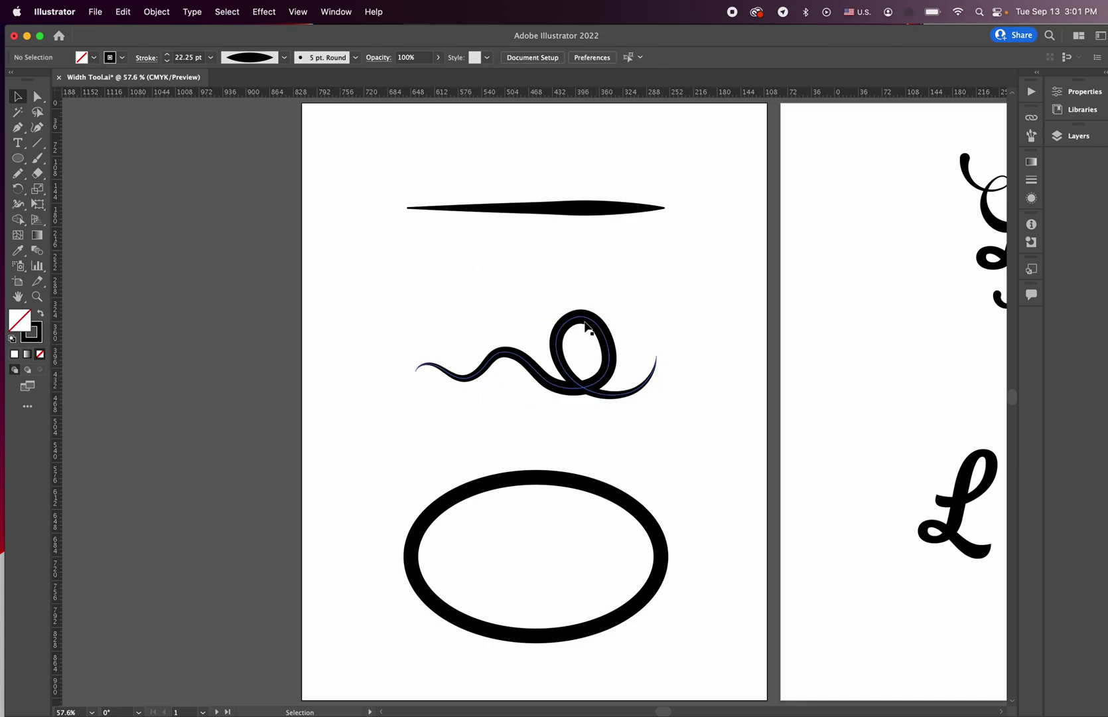
pyautogui.click(585, 325)
pyautogui.click(284, 58)
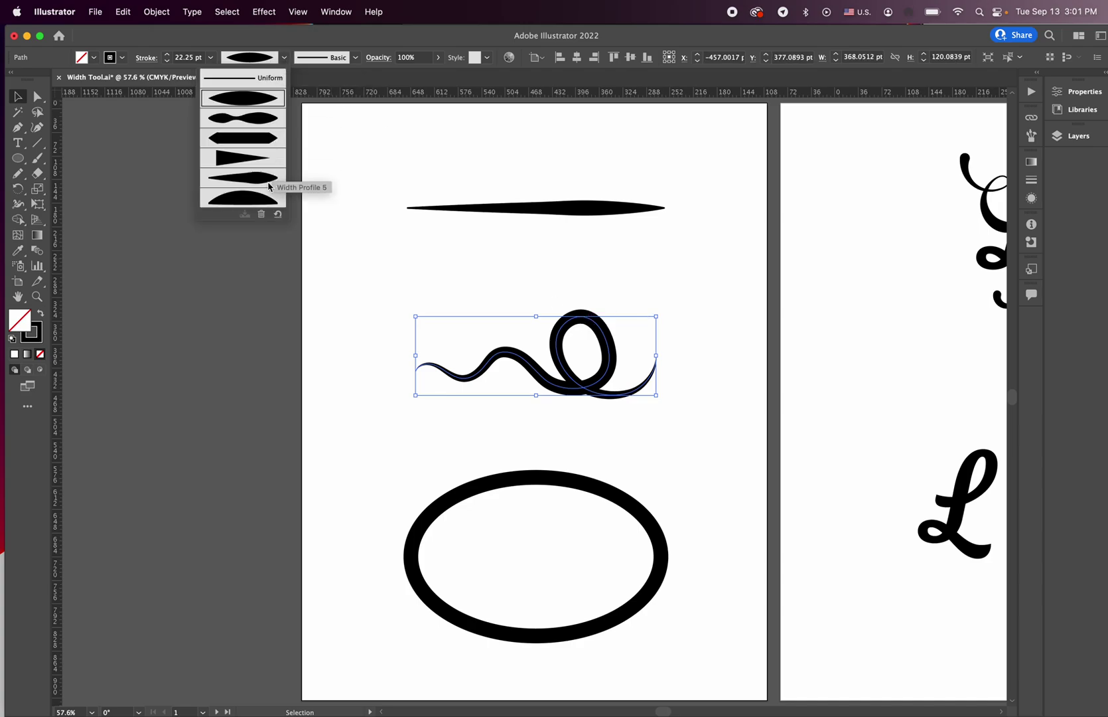
pyautogui.click(257, 199)
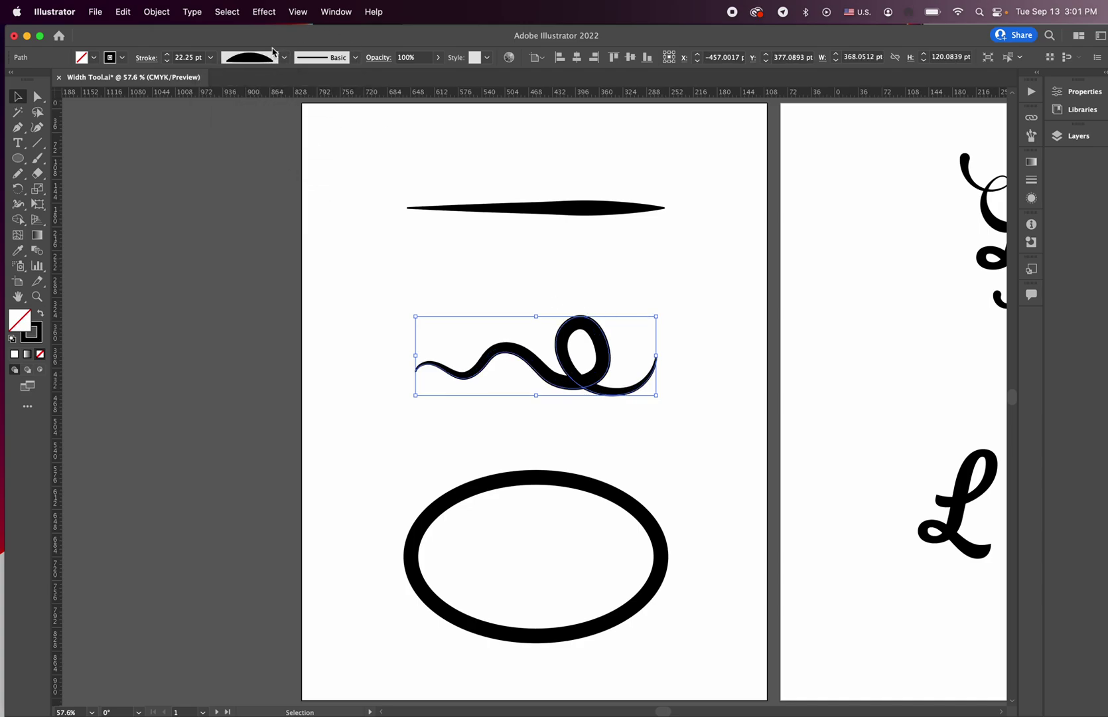
# Try the double-bulge profile on the ellipse, then apply the arc-shaped profile instead
pyautogui.click(515, 478)
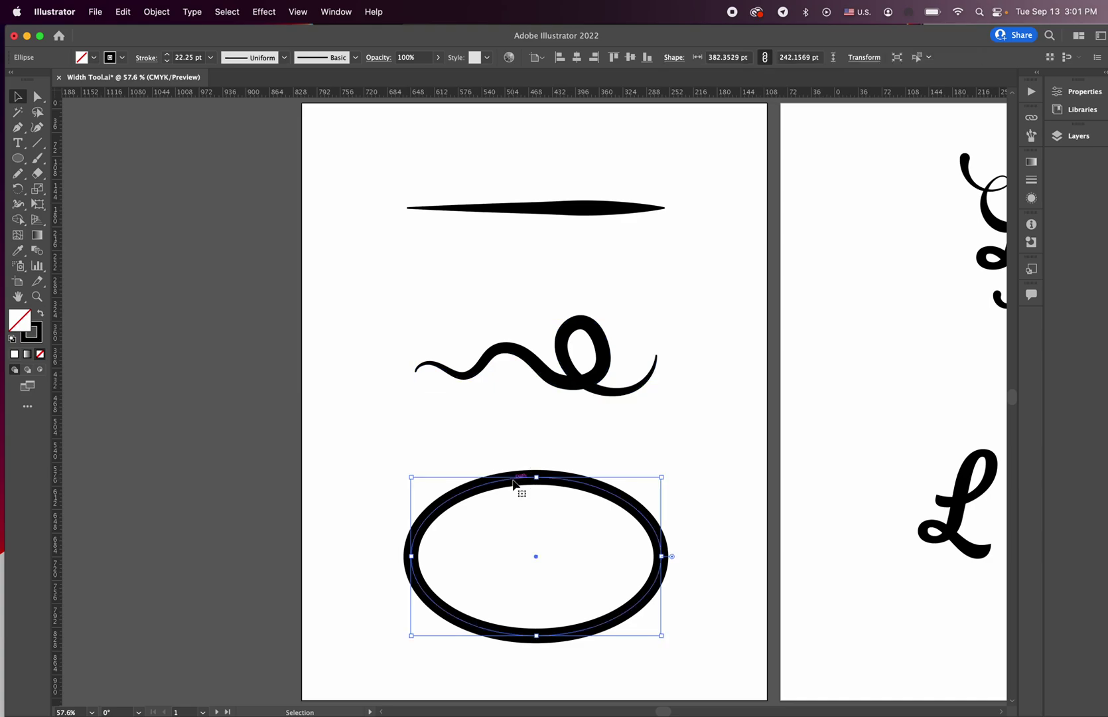
pyautogui.click(284, 57)
pyautogui.click(251, 120)
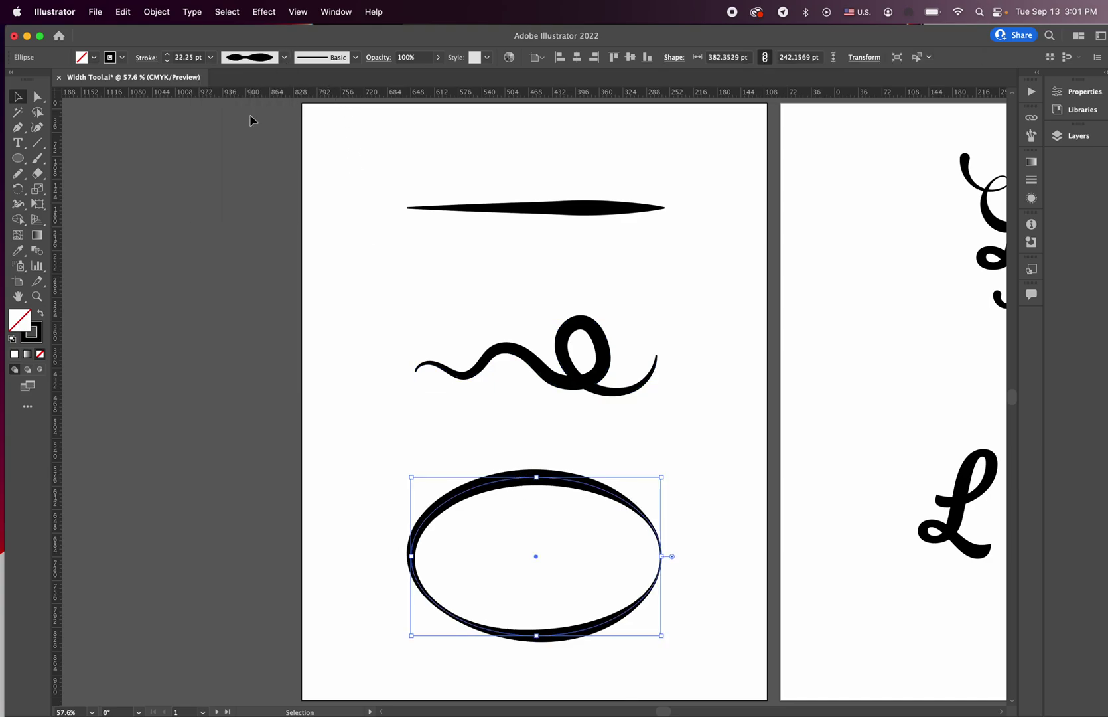
pyautogui.click(372, 376)
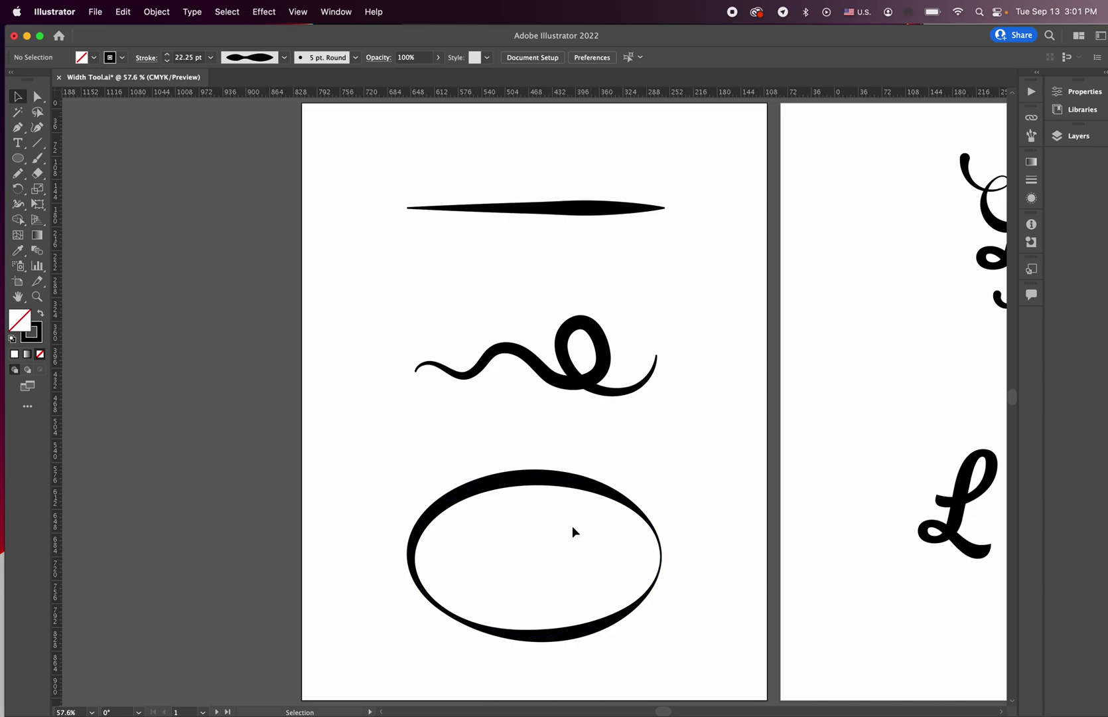
pyautogui.click(513, 476)
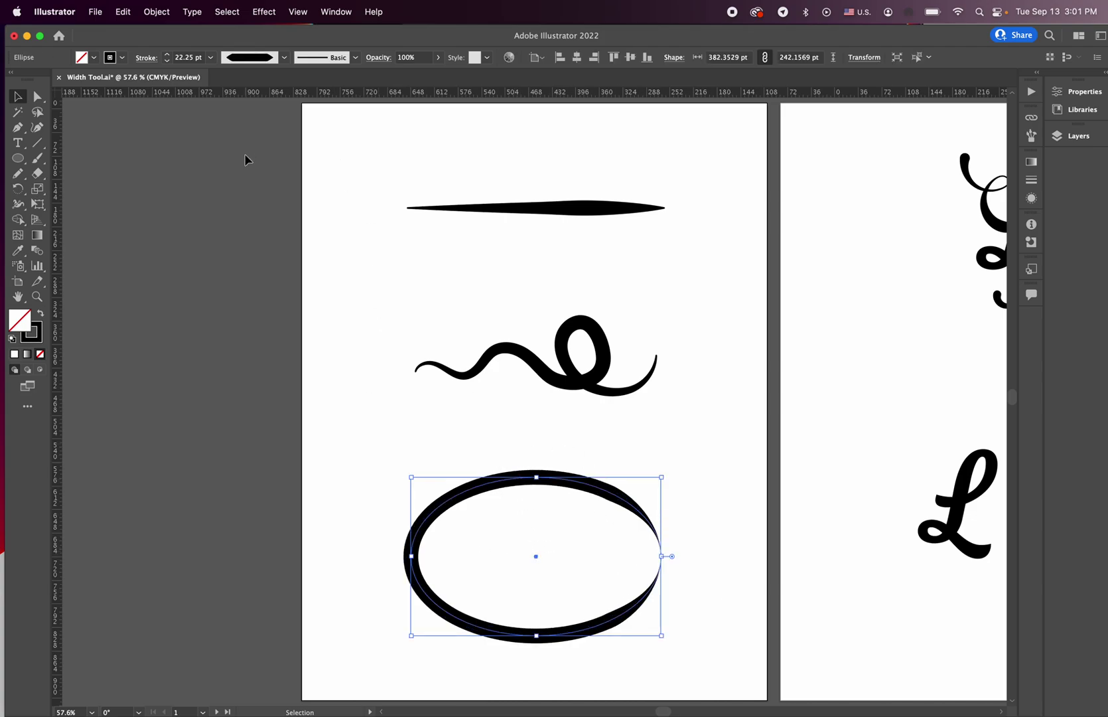
pyautogui.click(283, 58)
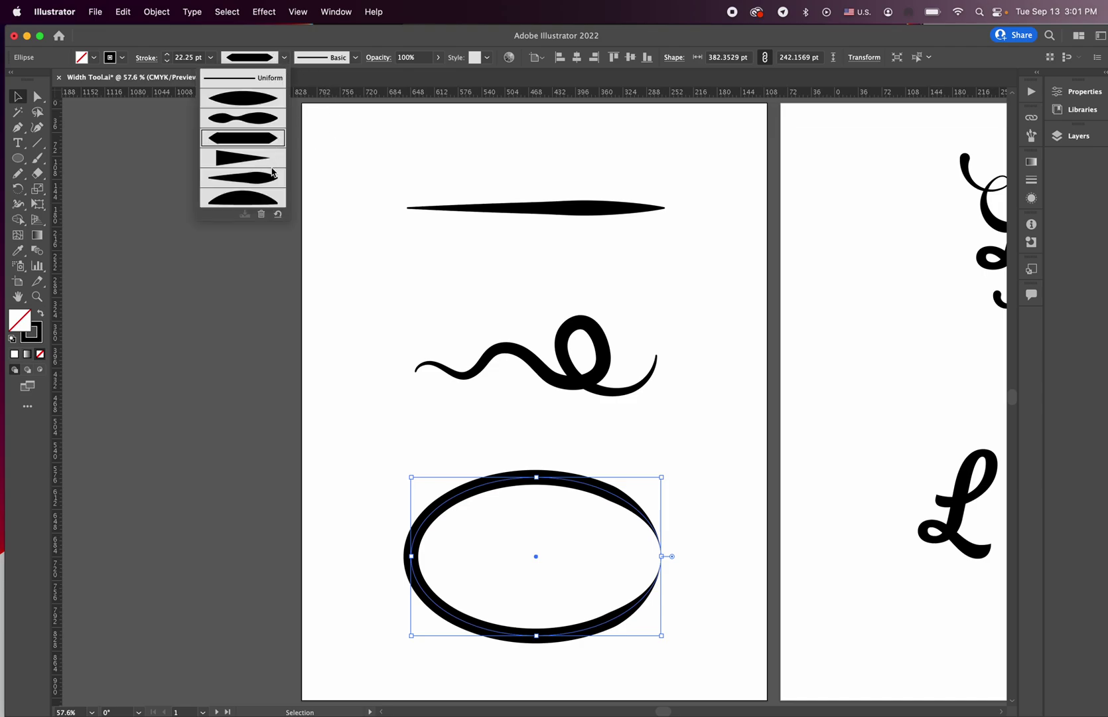
pyautogui.click(251, 200)
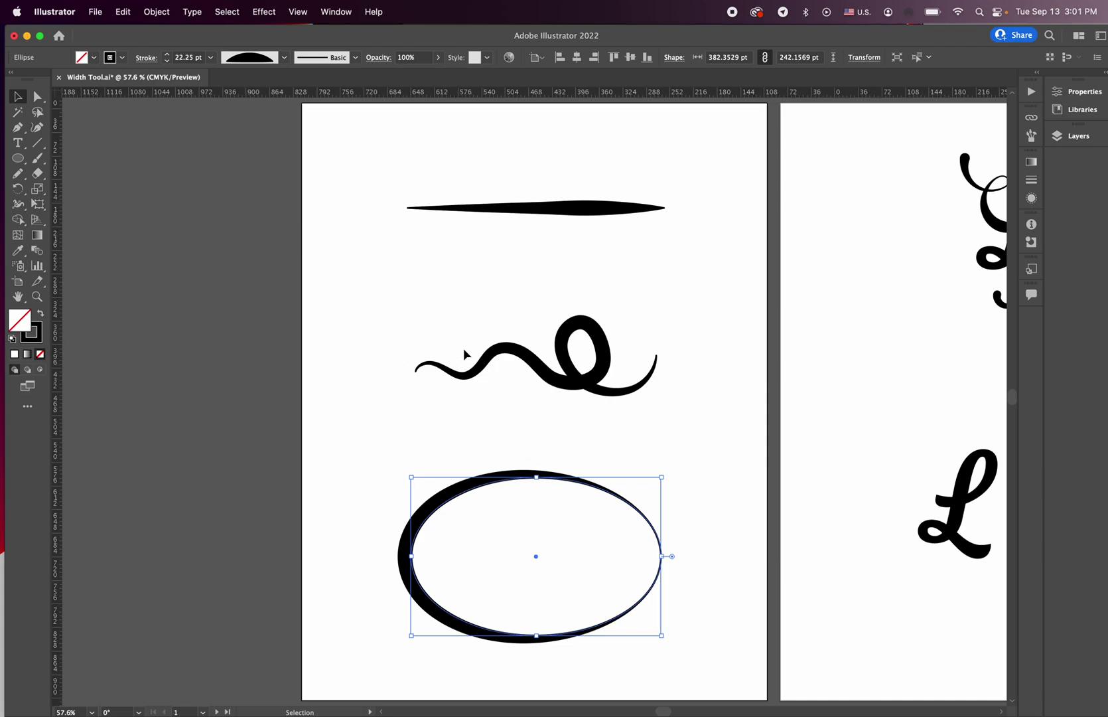
pyautogui.click(473, 294)
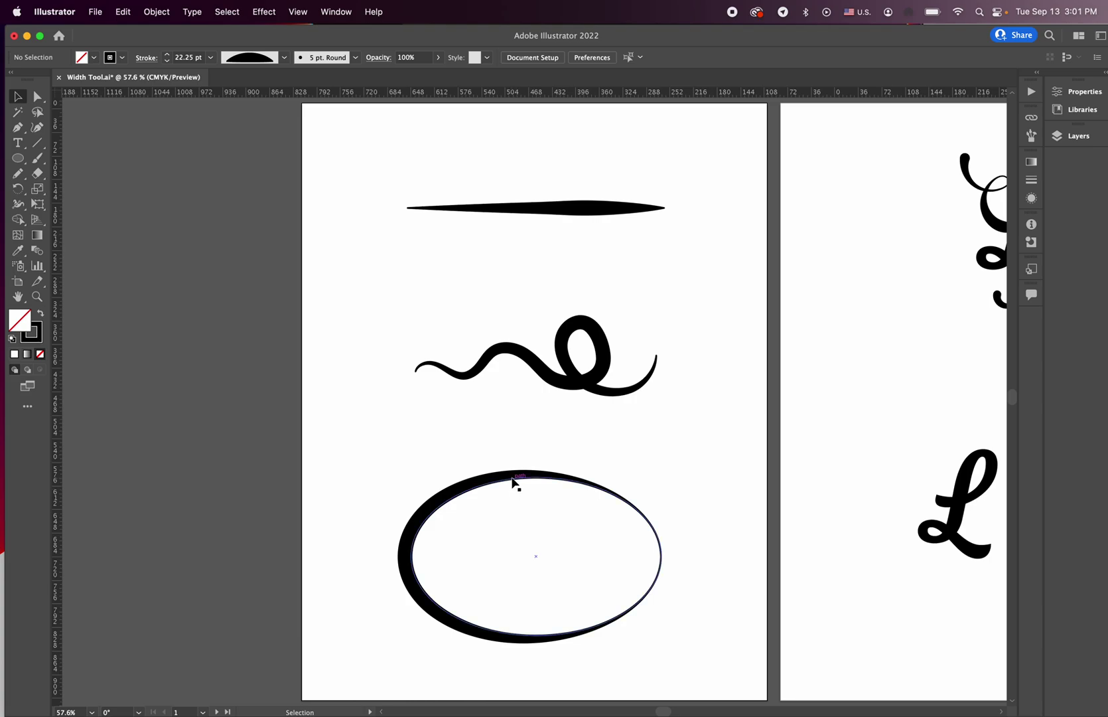
pyautogui.click(514, 482)
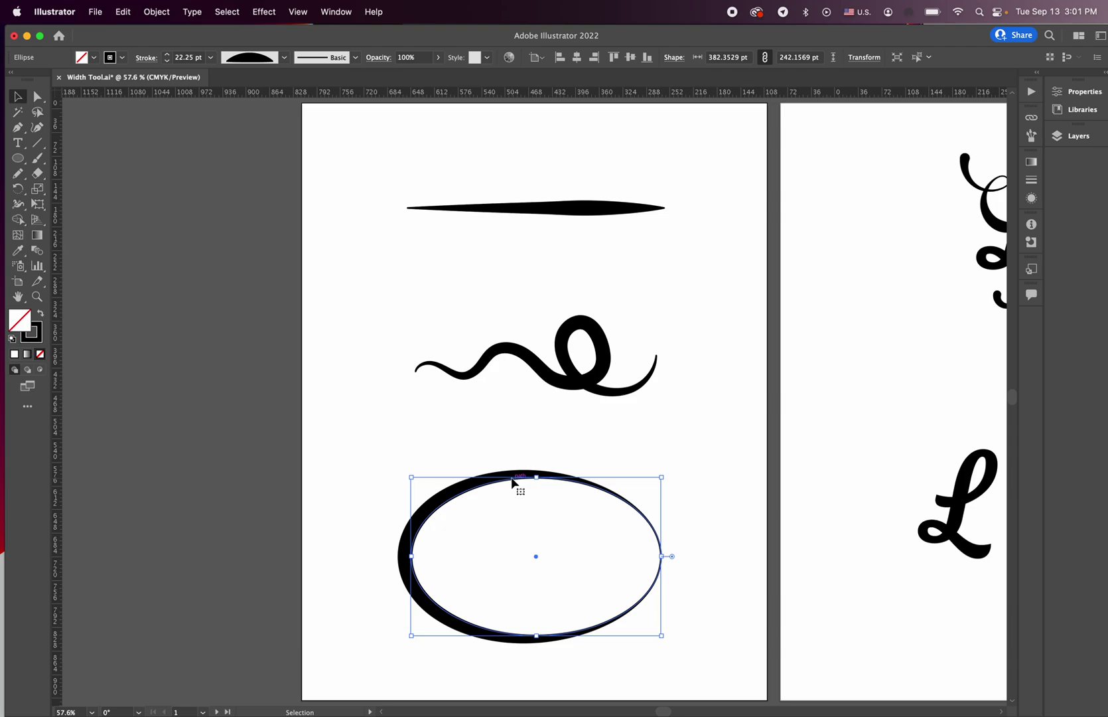
# Add a Width-tool point on the ellipse's upper-left stroke, then draw a horizontal line beneath the tapered line
pyautogui.click(21, 210)
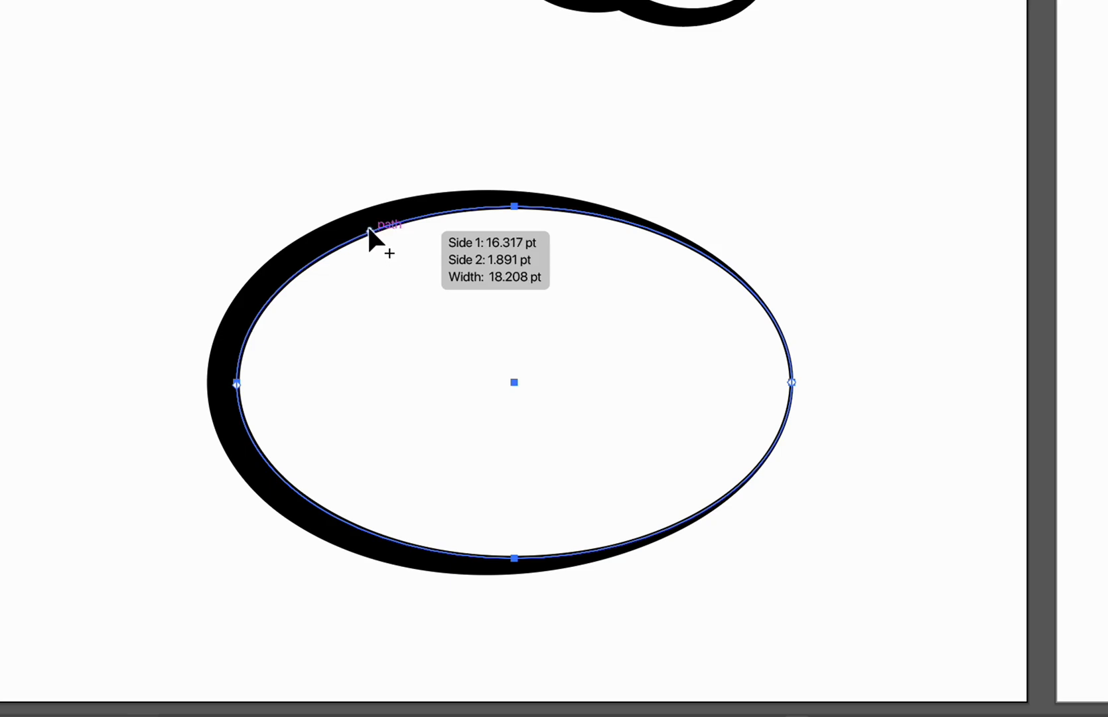
pyautogui.moveTo(369, 229)
pyautogui.mouseDown()
pyautogui.moveTo(381, 241)
pyautogui.moveTo(370, 227)
pyautogui.mouseUp()
pyautogui.click(368, 228)
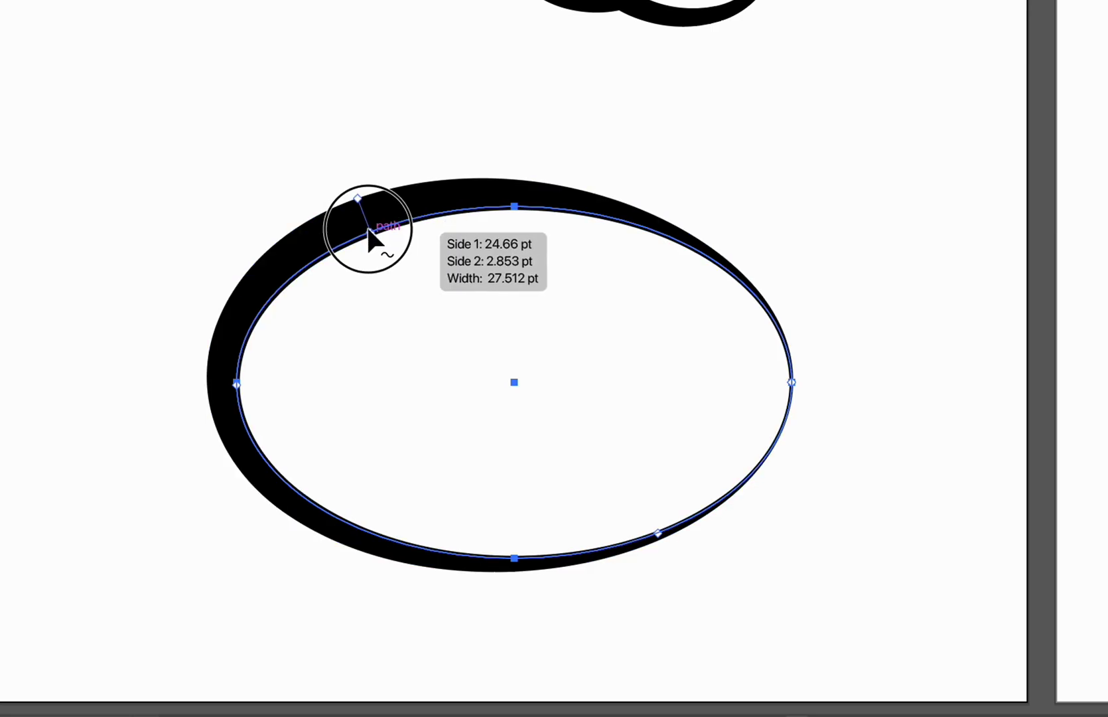
pyautogui.moveTo(357, 198)
pyautogui.mouseDown()
pyautogui.moveTo(366, 222)
pyautogui.moveTo(355, 194)
pyautogui.mouseUp()
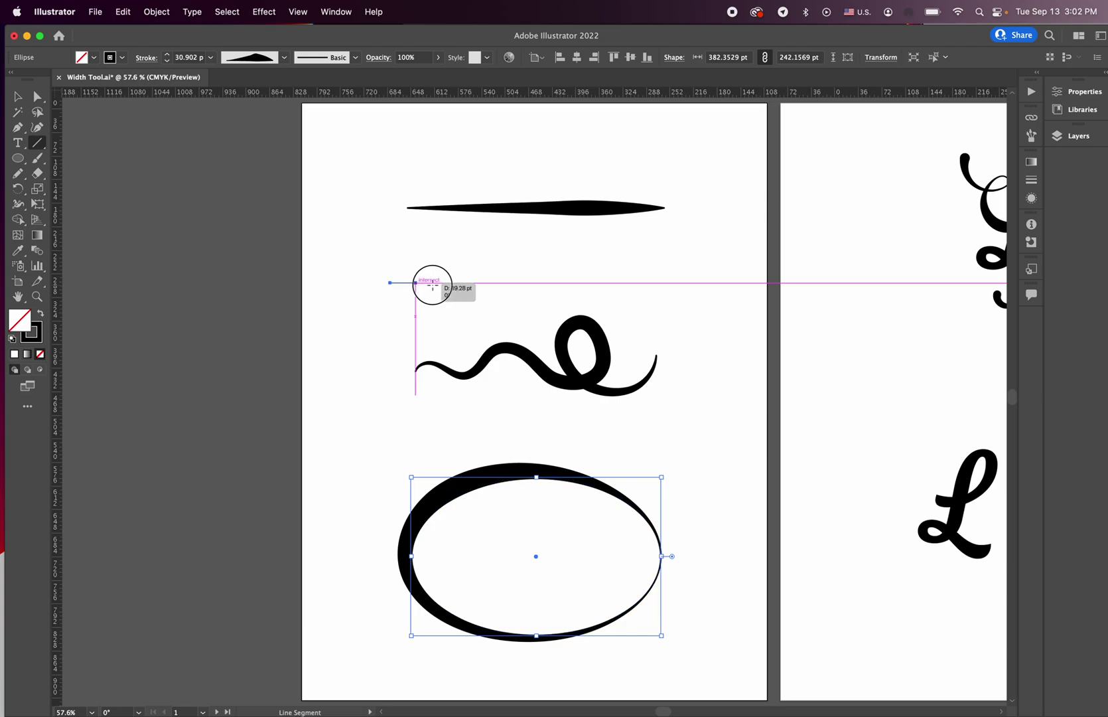
pyautogui.moveTo(432, 285); pyautogui.dragTo(657, 282)
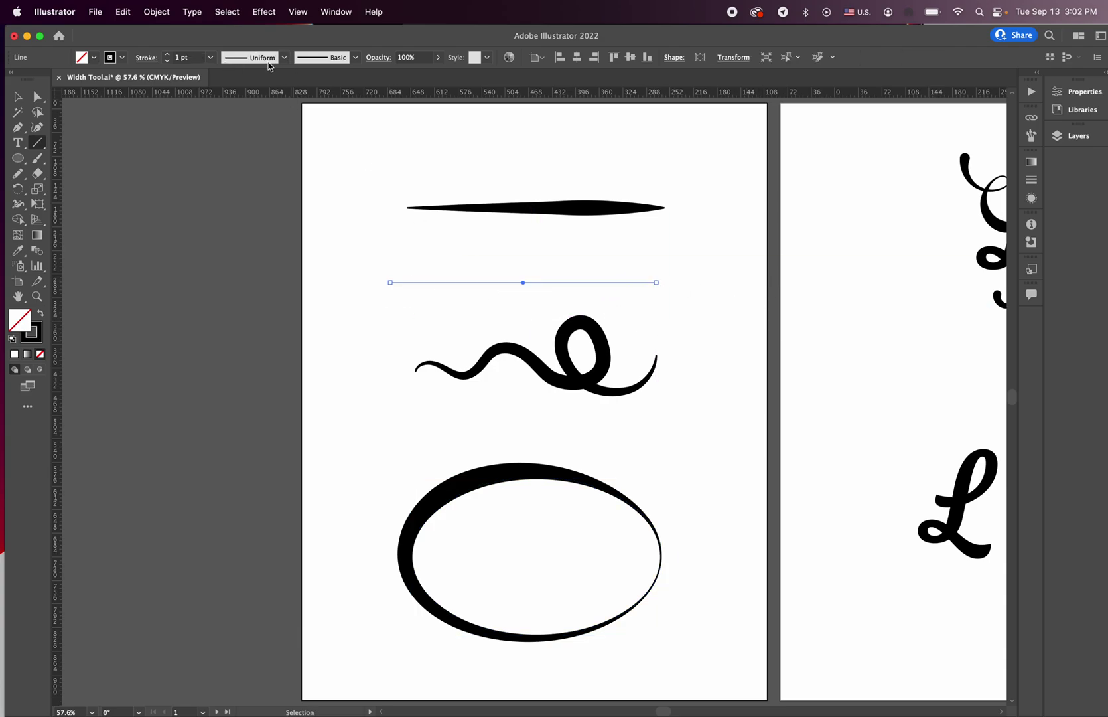
# Raise the new line's stroke weight to 9 pt
pyautogui.click(169, 55)
pyautogui.click(169, 56)
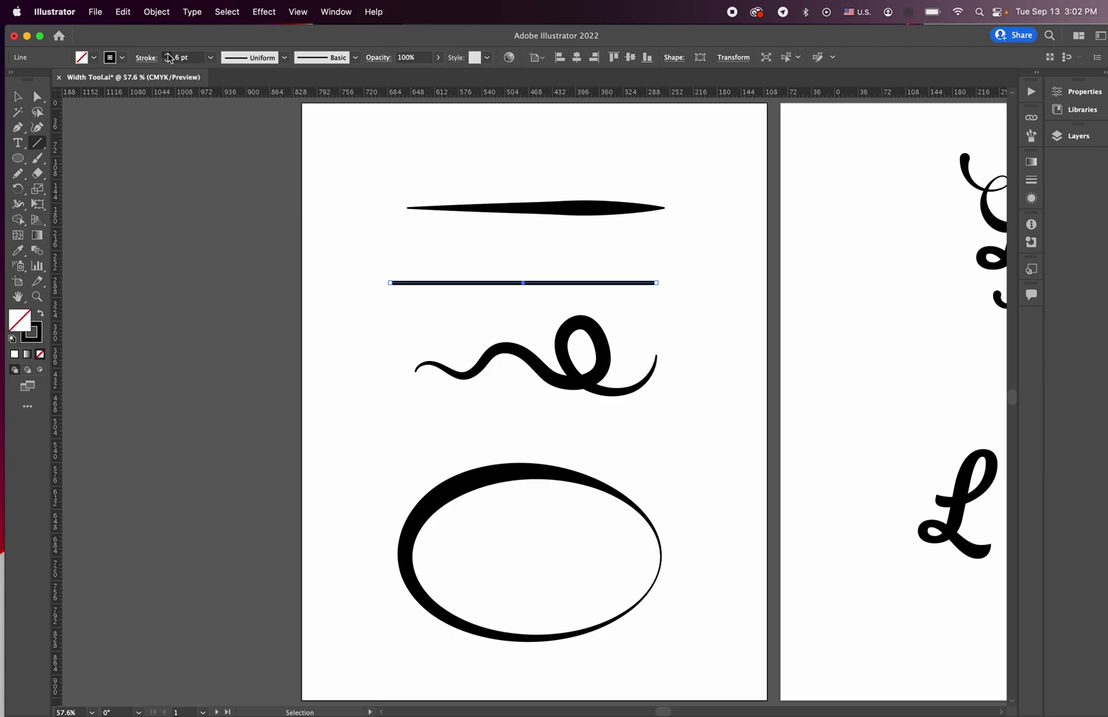
pyautogui.click(169, 55)
pyautogui.press('super+equal')
pyautogui.press('super+equal')
pyautogui.press('super+equal')
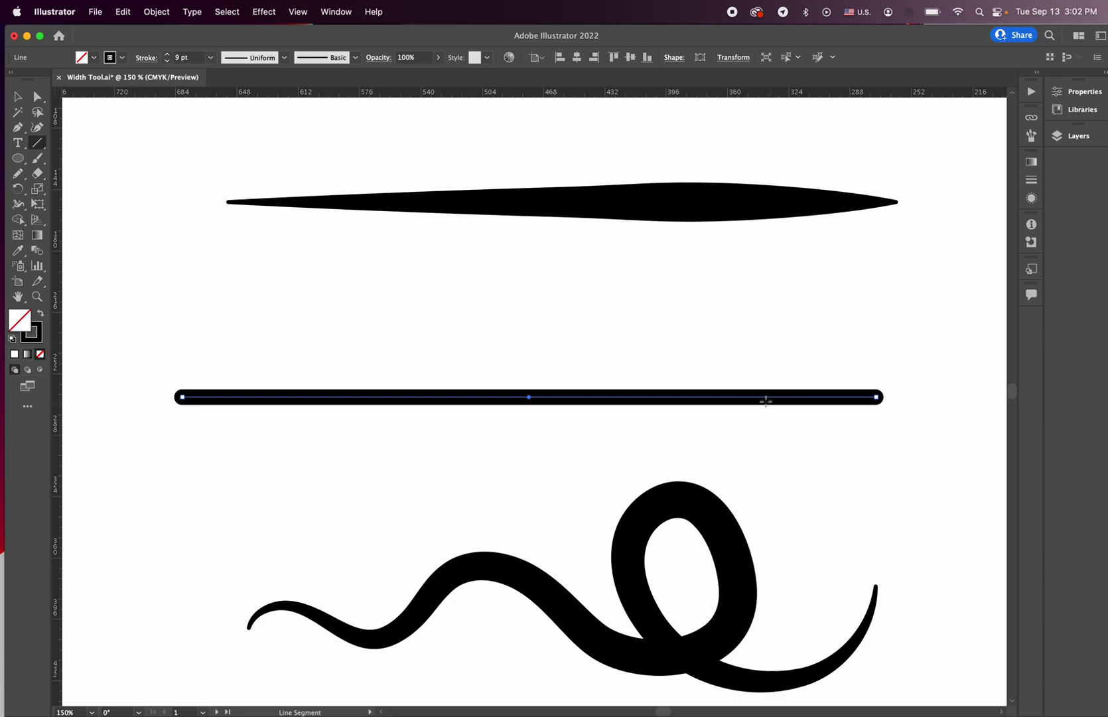
# In the Stroke panel, try Butt Cap on the line, then return it to Round Cap
pyautogui.click(337, 11)
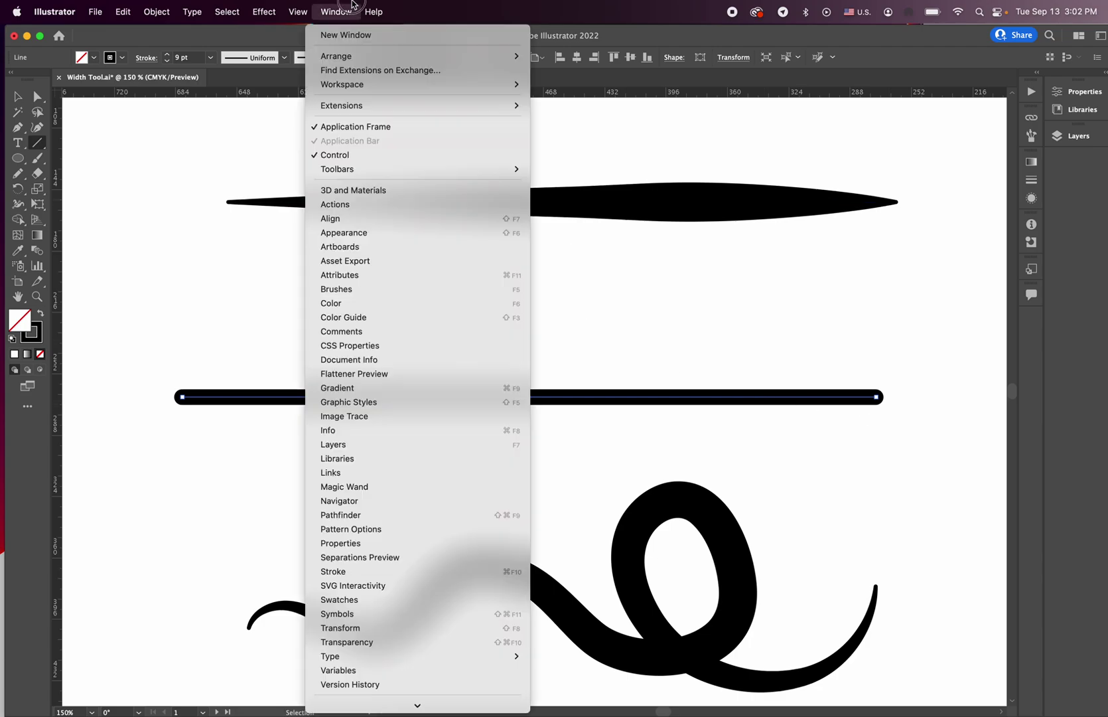
pyautogui.click(418, 570)
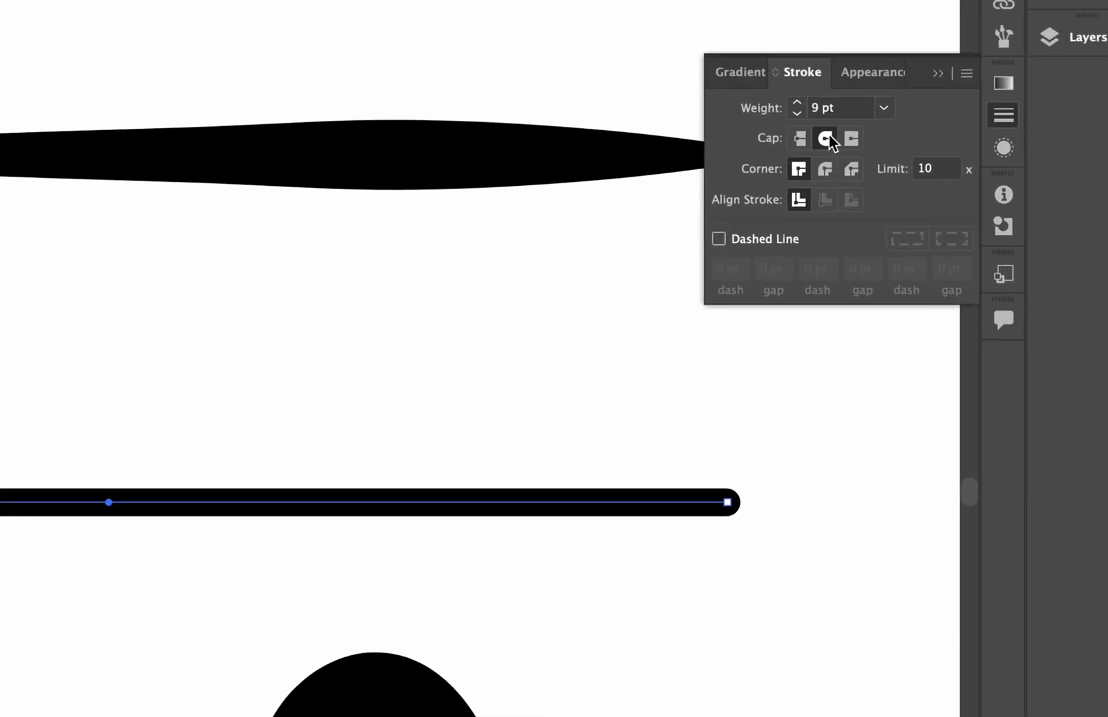
pyautogui.click(748, 115)
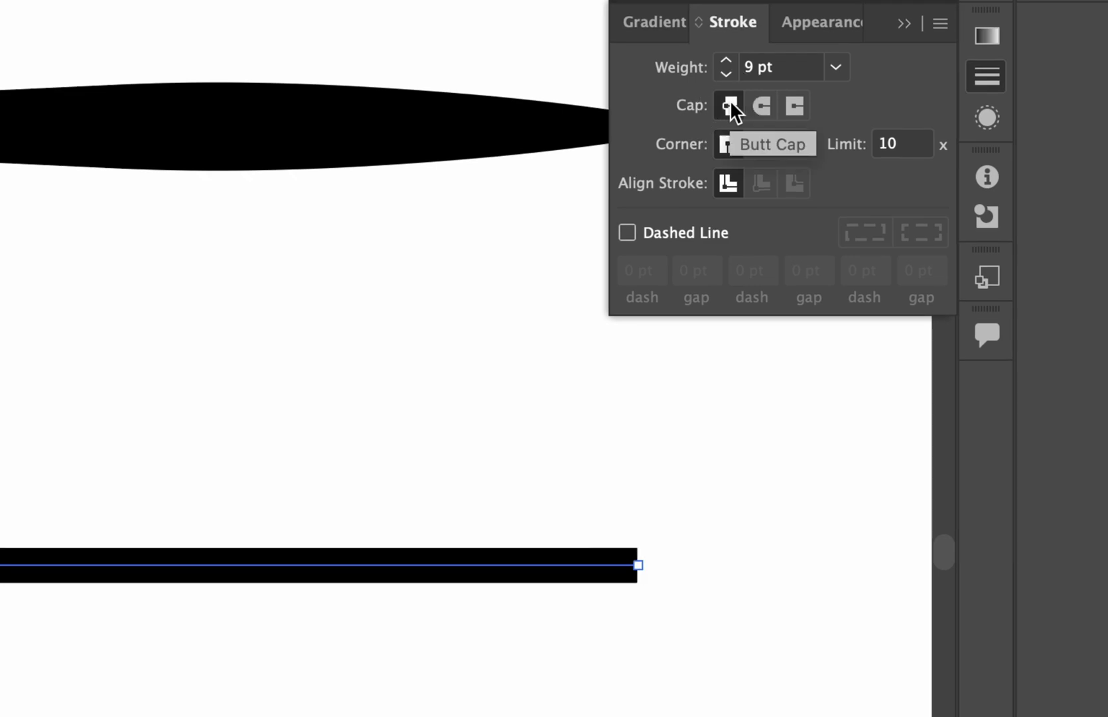
pyautogui.click(760, 107)
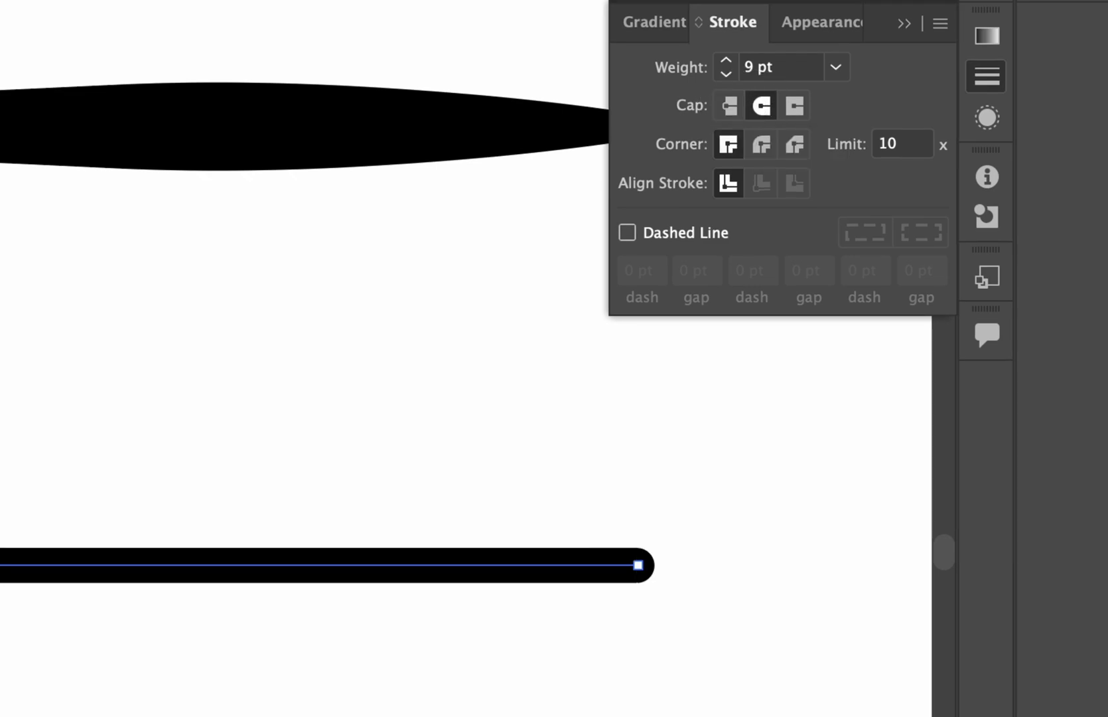
pyautogui.hotkey('shift', 'w')
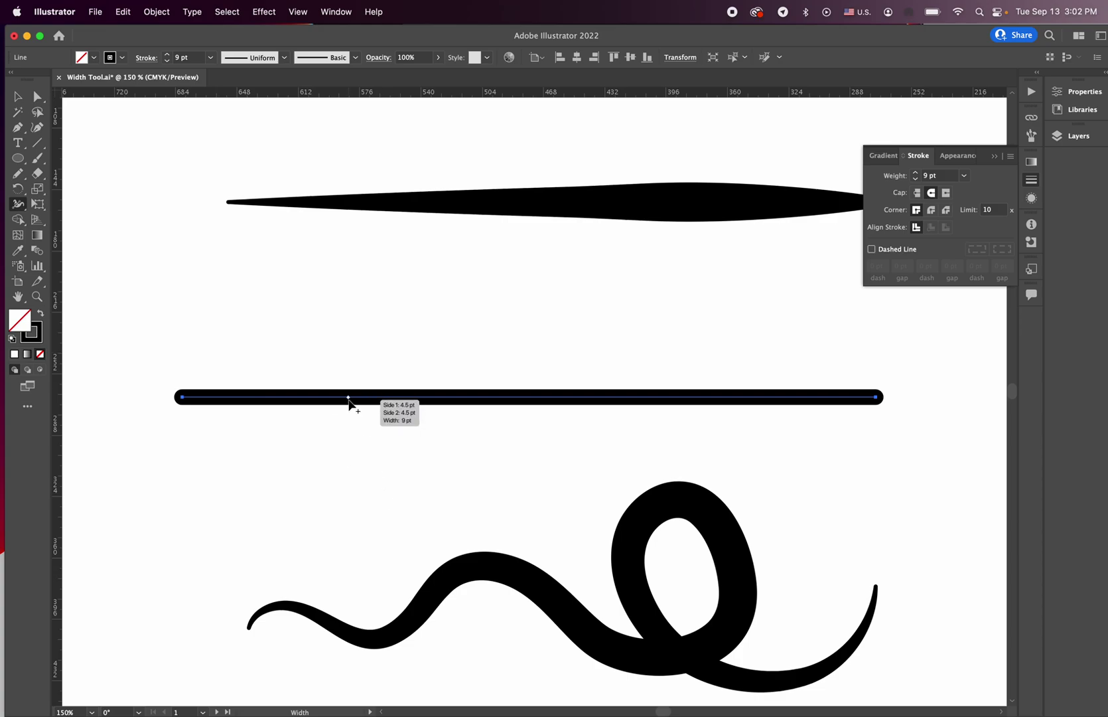
# Widen the middle line's left section and slide its taper point further right
pyautogui.moveTo(349, 398)
pyautogui.mouseDown()
pyautogui.moveTo(346, 413)
pyautogui.moveTo(398, 404)
pyautogui.mouseUp()
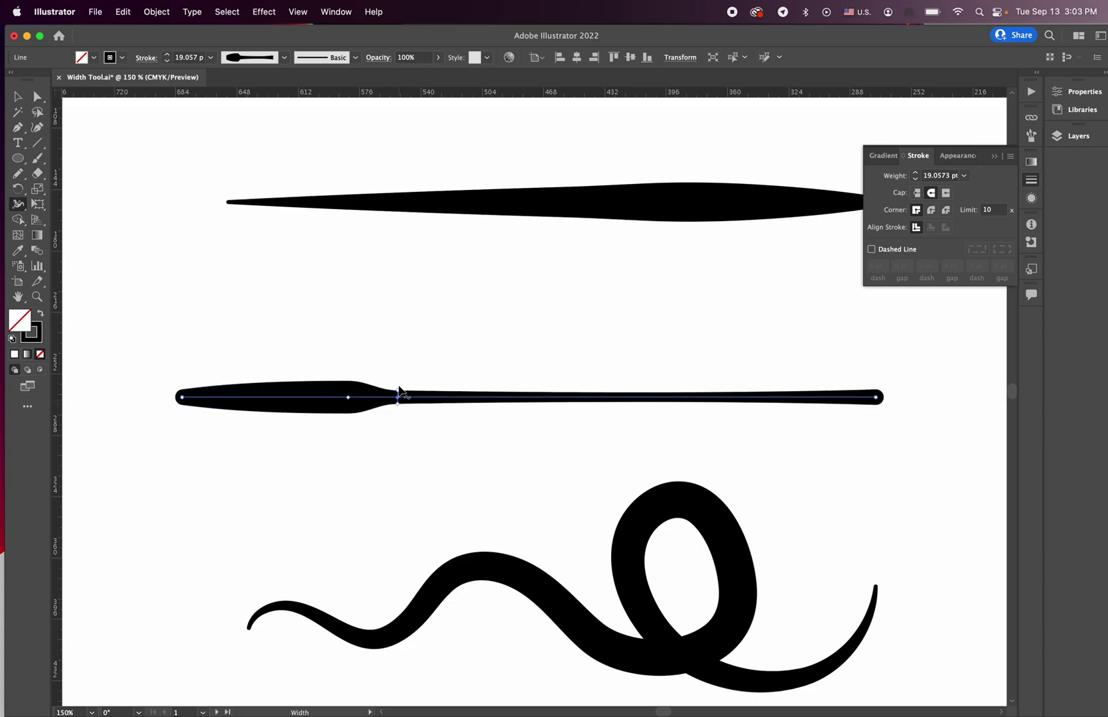
pyautogui.moveTo(398, 398)
pyautogui.mouseDown()
pyautogui.moveTo(710, 395)
pyautogui.moveTo(420, 396)
pyautogui.moveTo(457, 397)
pyautogui.mouseUp()
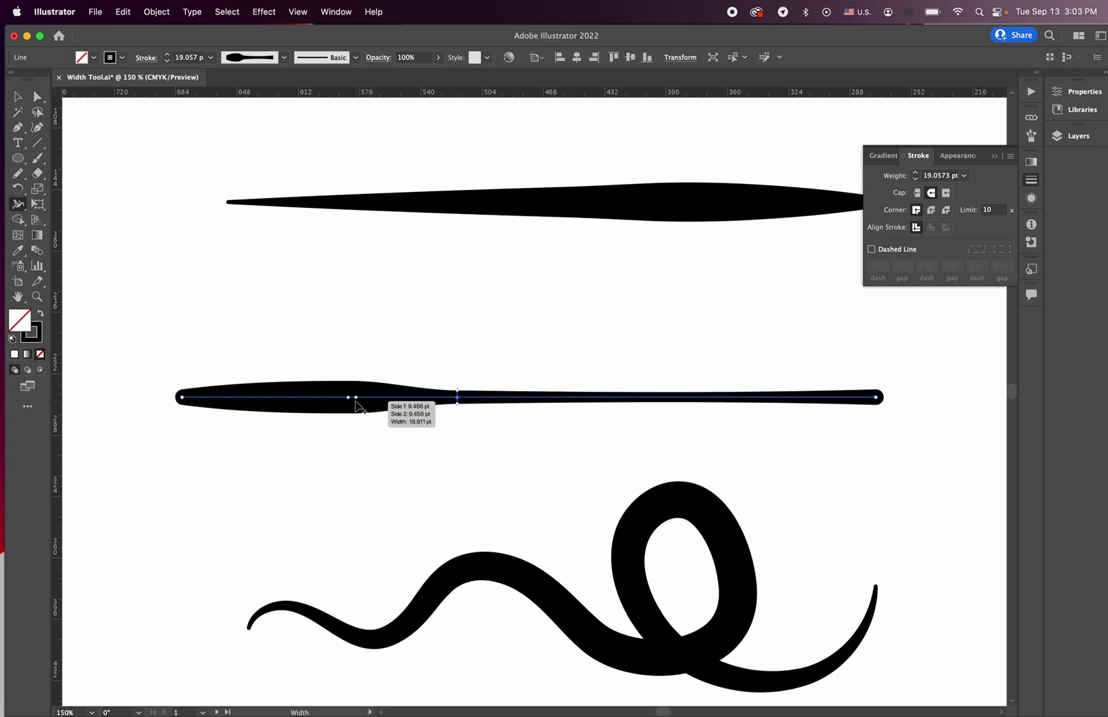
pyautogui.moveTo(349, 399); pyautogui.dragTo(440, 407)
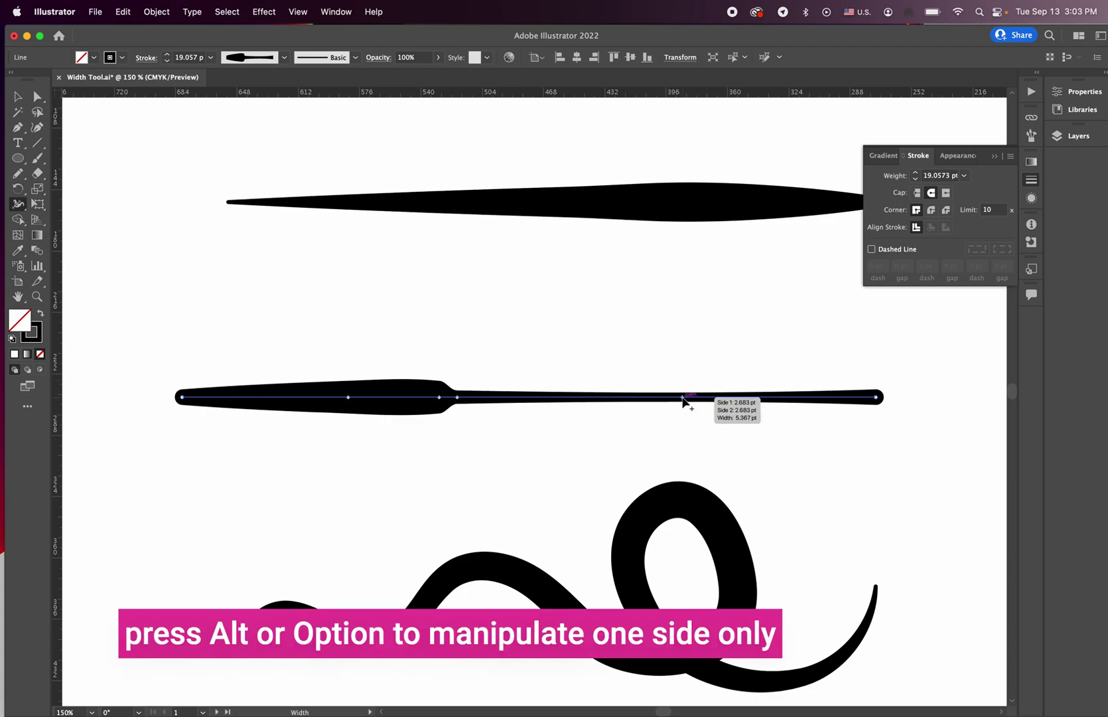
# Pull one side outward mid-line and add a lower one-sided swell near the right end
pyautogui.moveTo(682, 398); pyautogui.dragTo(683, 376)
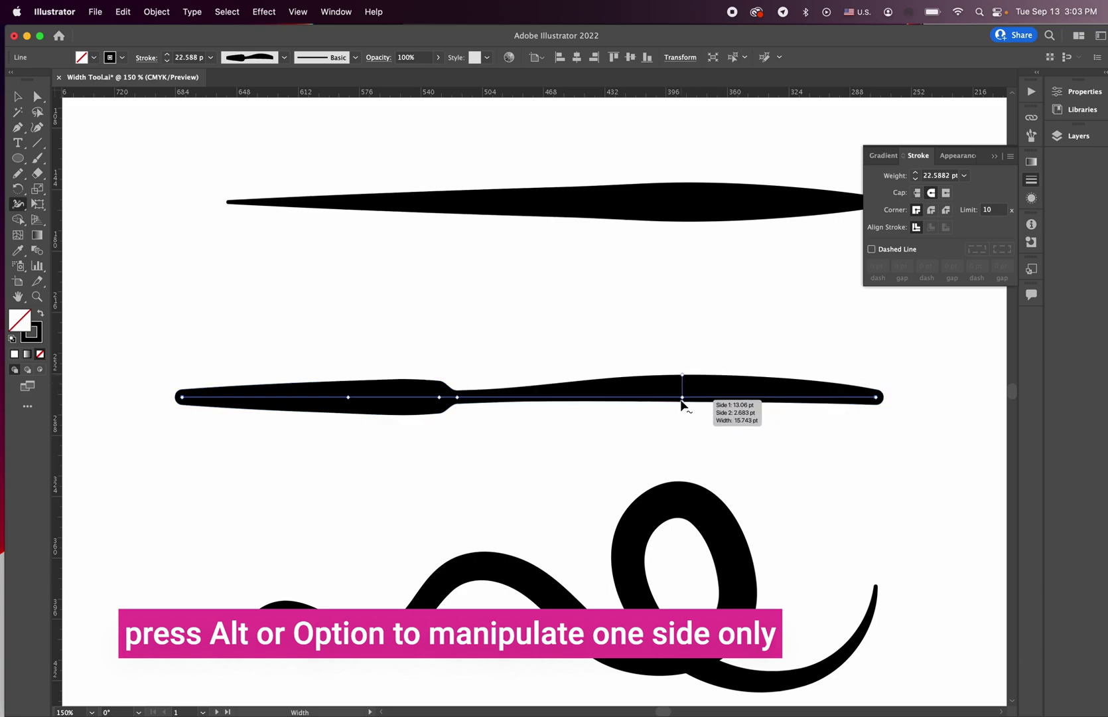
pyautogui.click(781, 398)
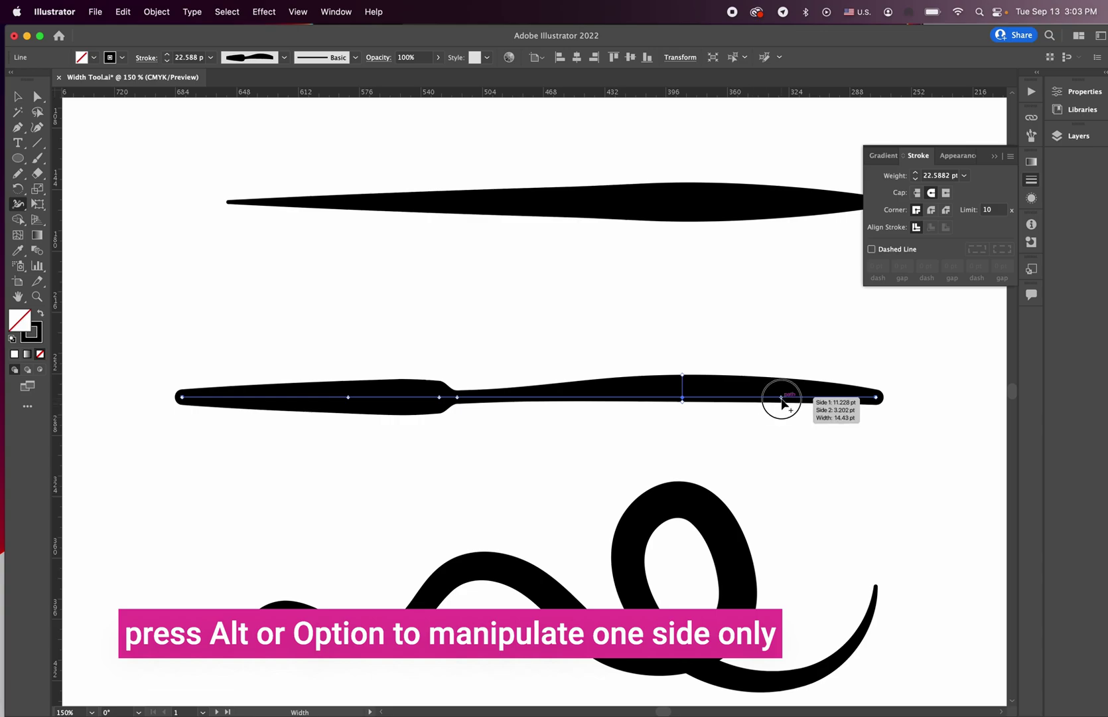
pyautogui.moveTo(781, 398); pyautogui.dragTo(783, 425)
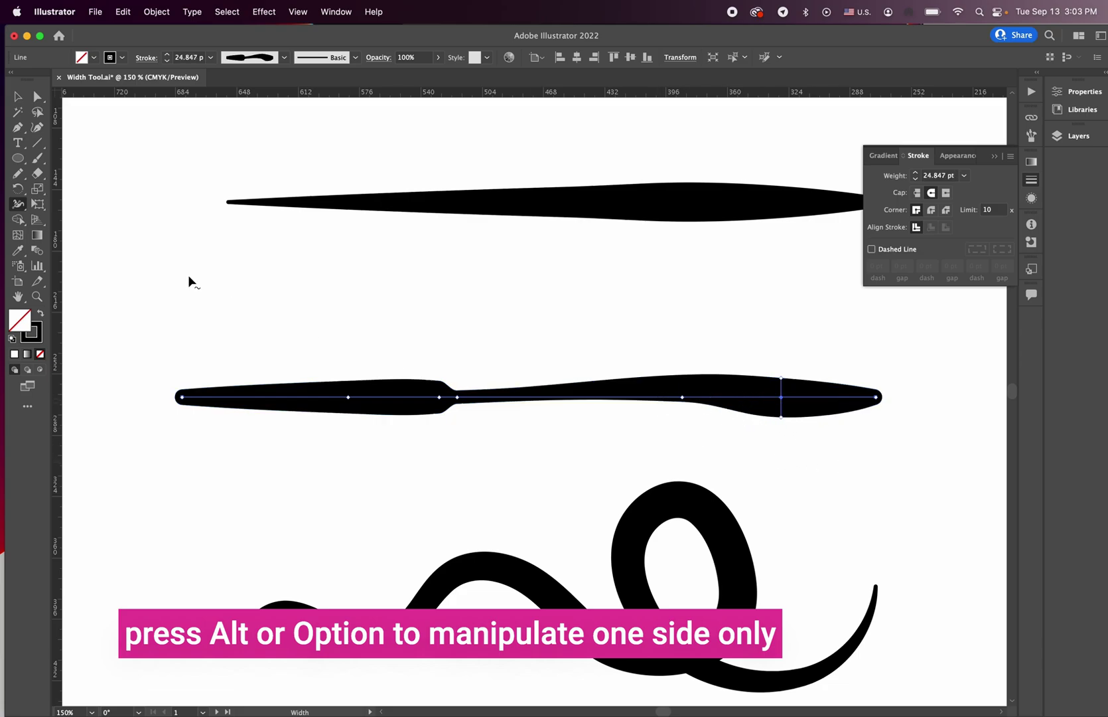
pyautogui.press('v')
pyautogui.click(240, 383)
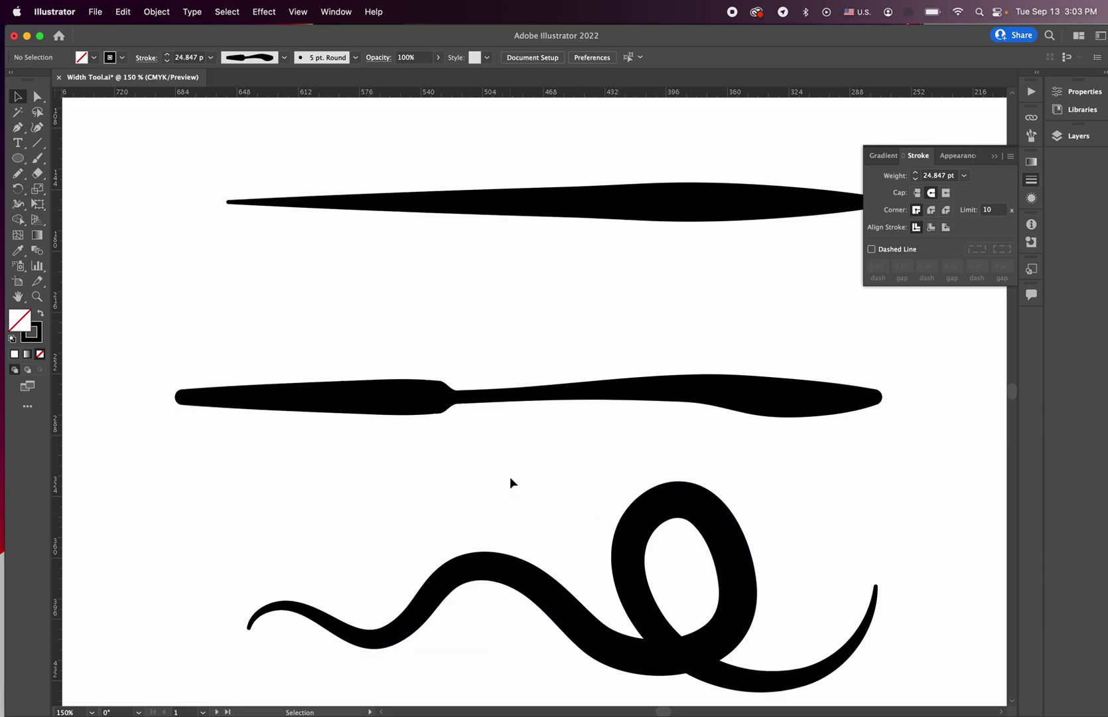
# Zoom out to artboard 2 and sketch a Pencil curl to the right of the lower L
pyautogui.press('super+minus')
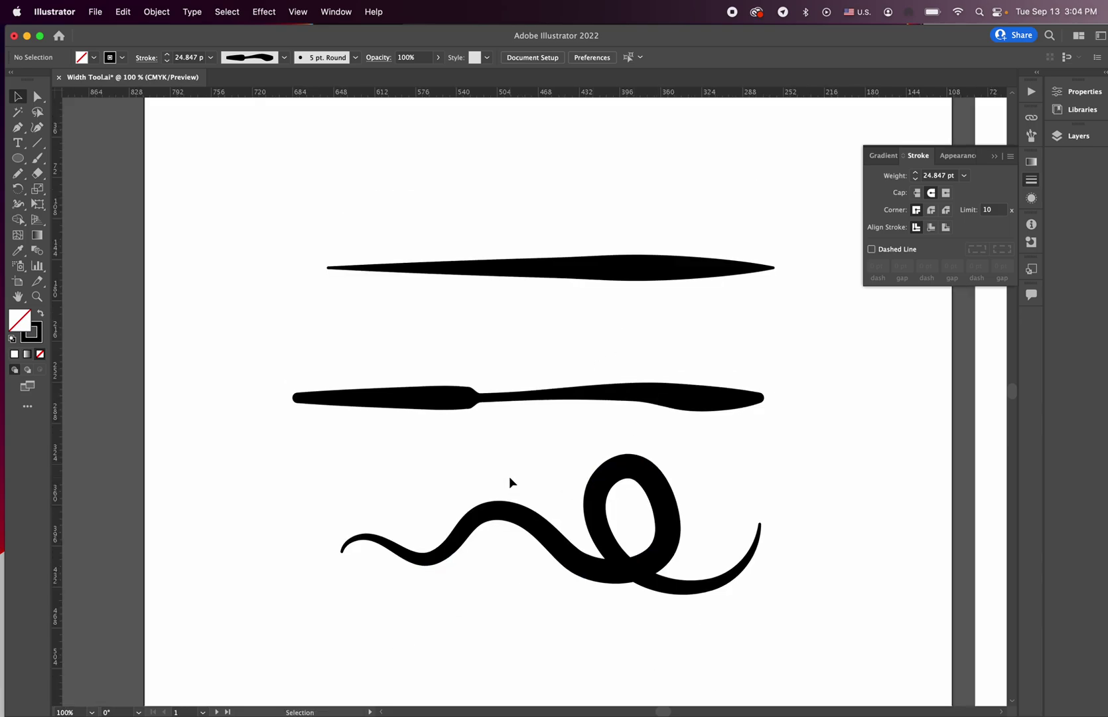
pyautogui.scroll(-3, 509, 477)
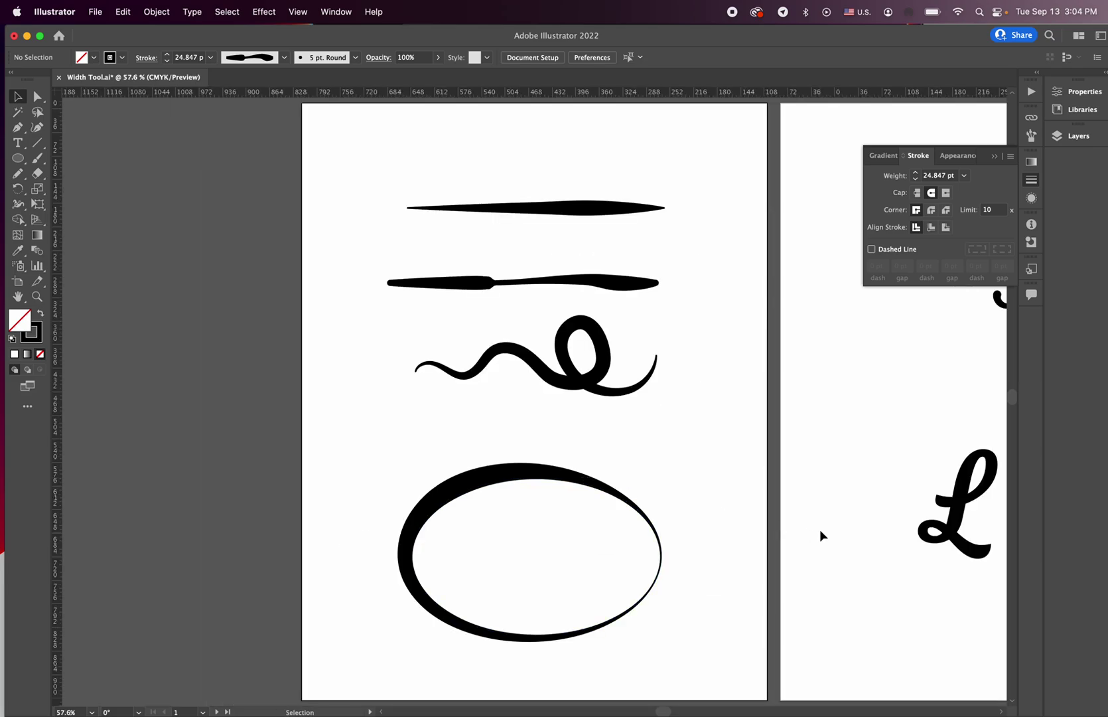
pyautogui.hscroll(10, 820, 531)
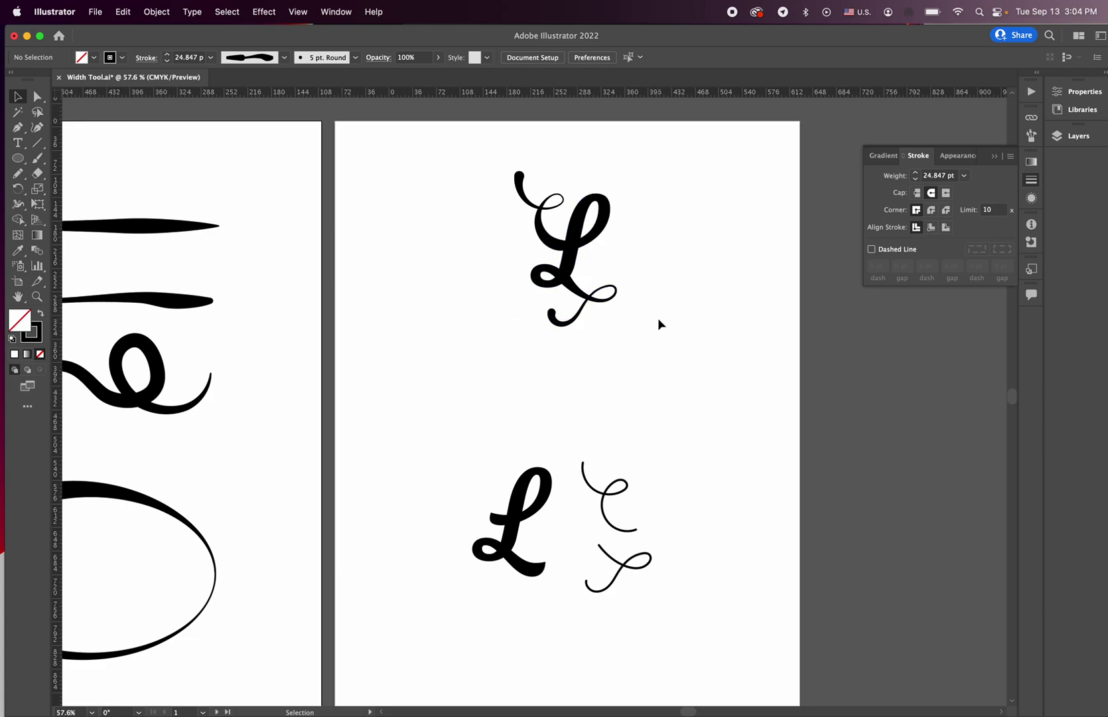
pyautogui.click(453, 298)
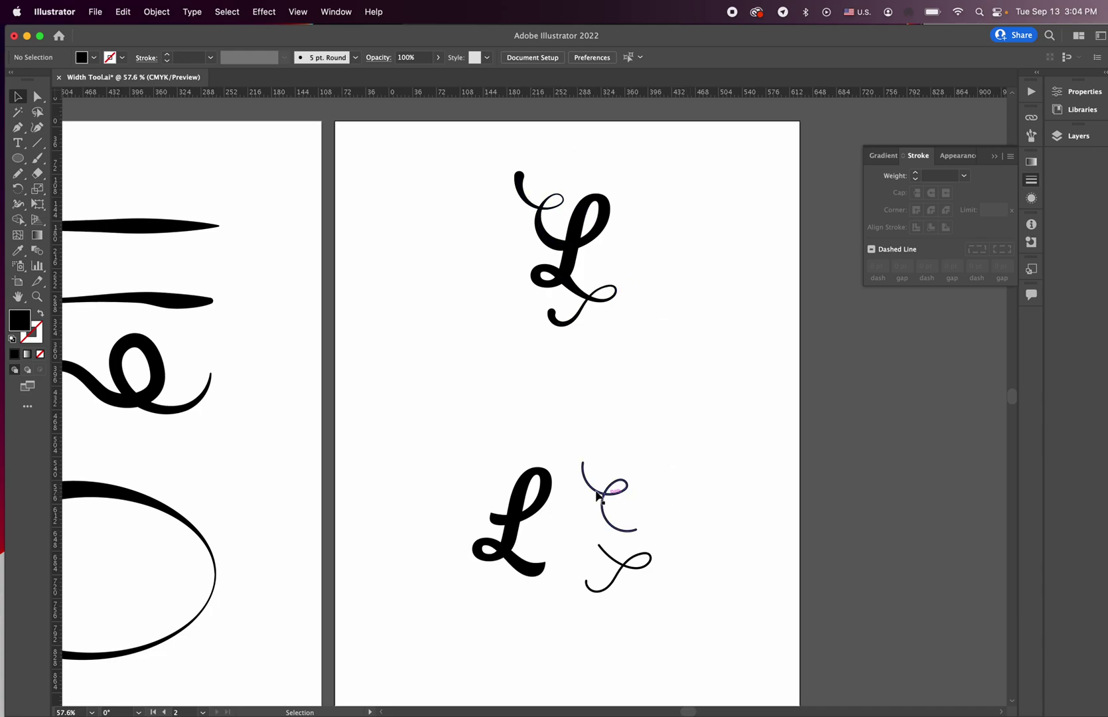
pyautogui.click(17, 176)
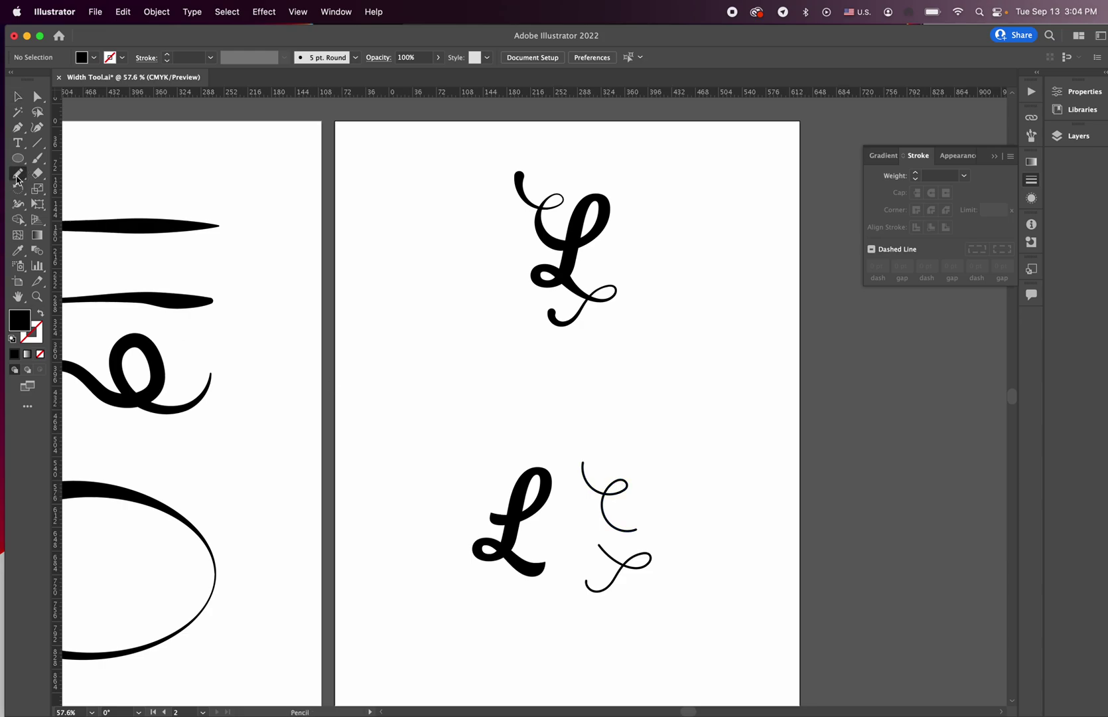
pyautogui.moveTo(686, 369)
pyautogui.mouseDown()
pyautogui.moveTo(697, 438)
pyautogui.moveTo(722, 448)
pyautogui.mouseUp()
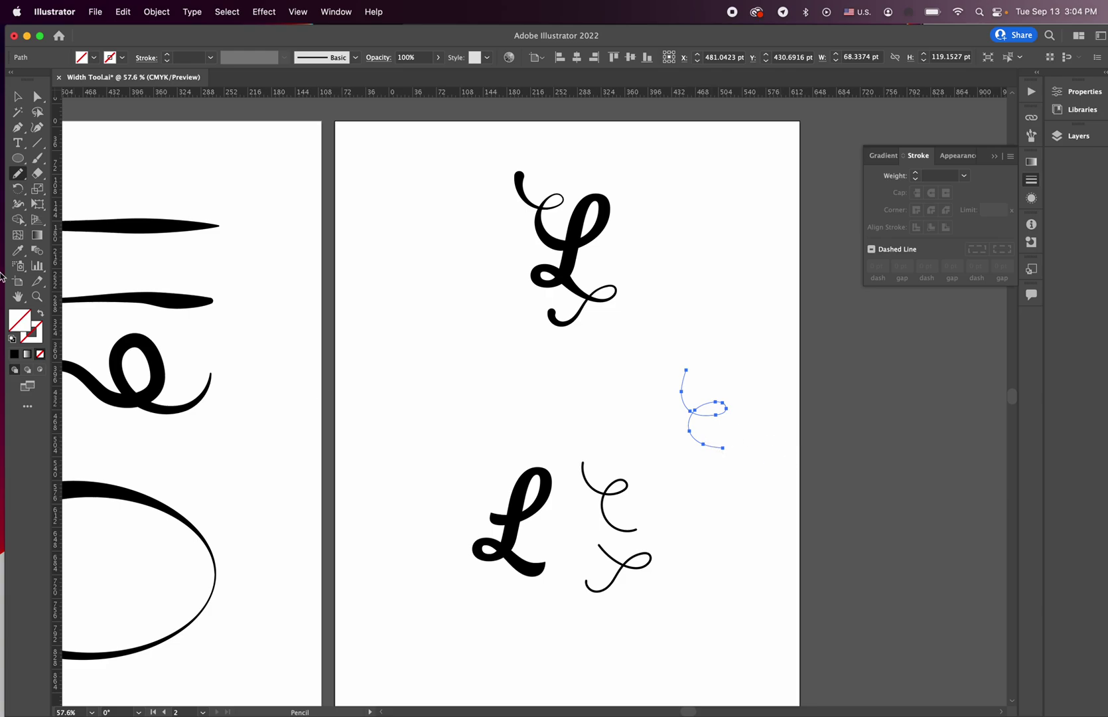
# Give the pencil curl a black stroke, then delete it
pyautogui.click(36, 339)
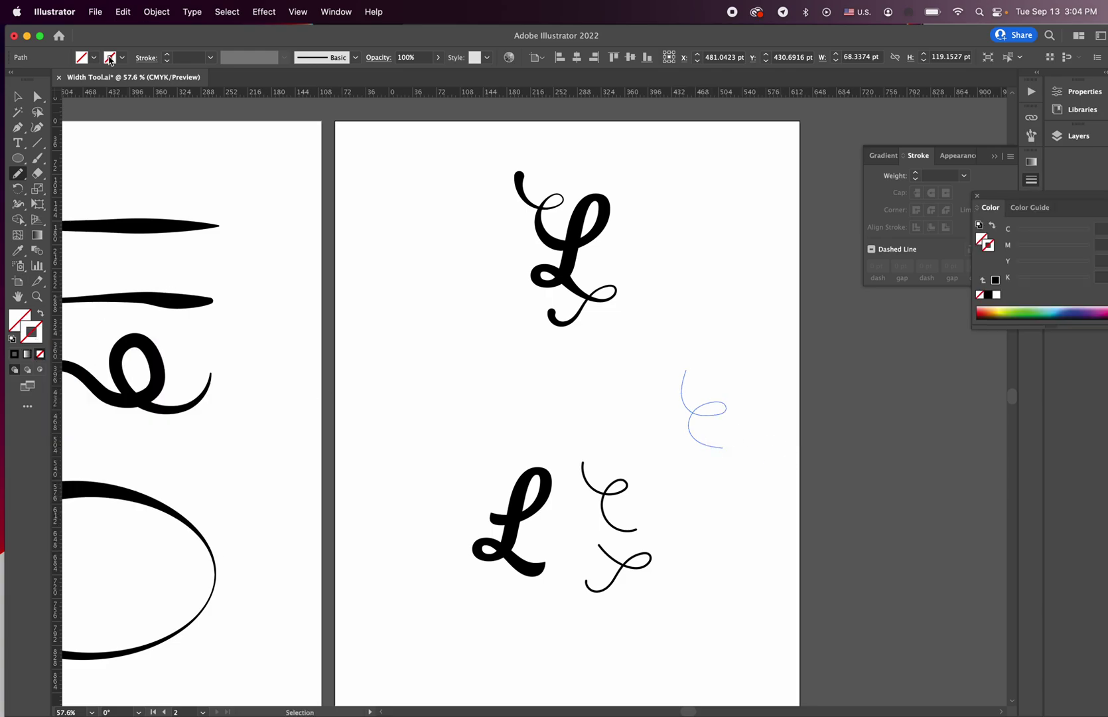
pyautogui.click(121, 58)
pyautogui.click(36, 81)
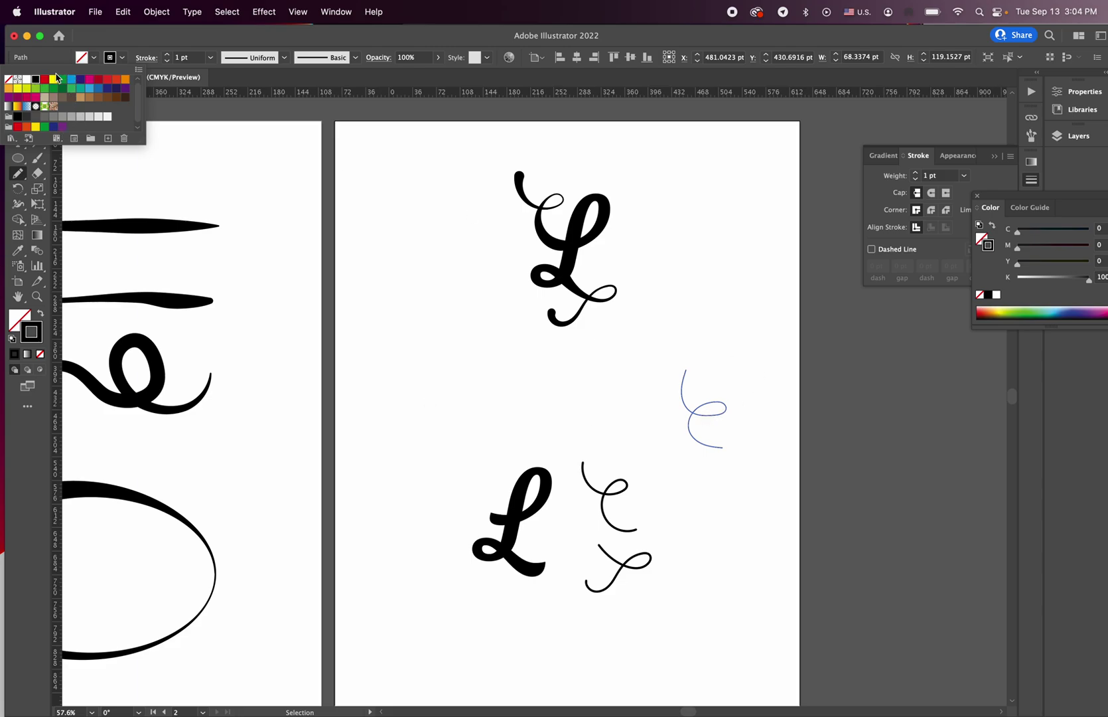
pyautogui.click(728, 381)
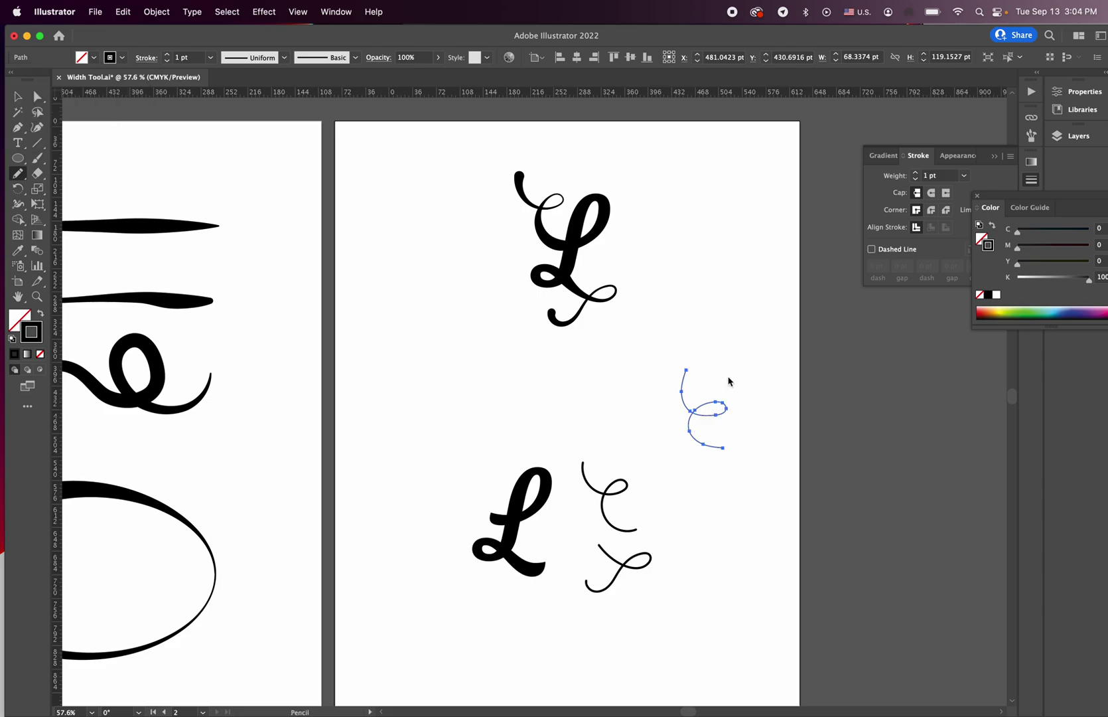
pyautogui.press('Delete')
pyautogui.press('v')
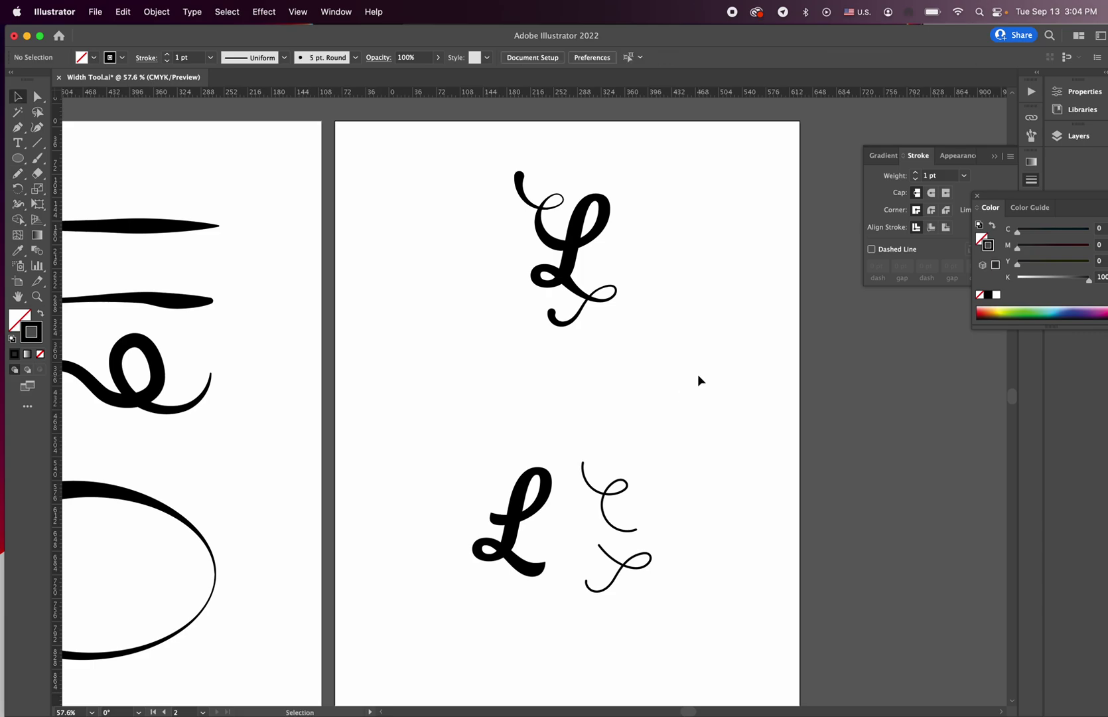
# Drag the upper swash onto the L's upper left and the lower swash onto its foot
pyautogui.moveTo(627, 492); pyautogui.dragTo(504, 482)
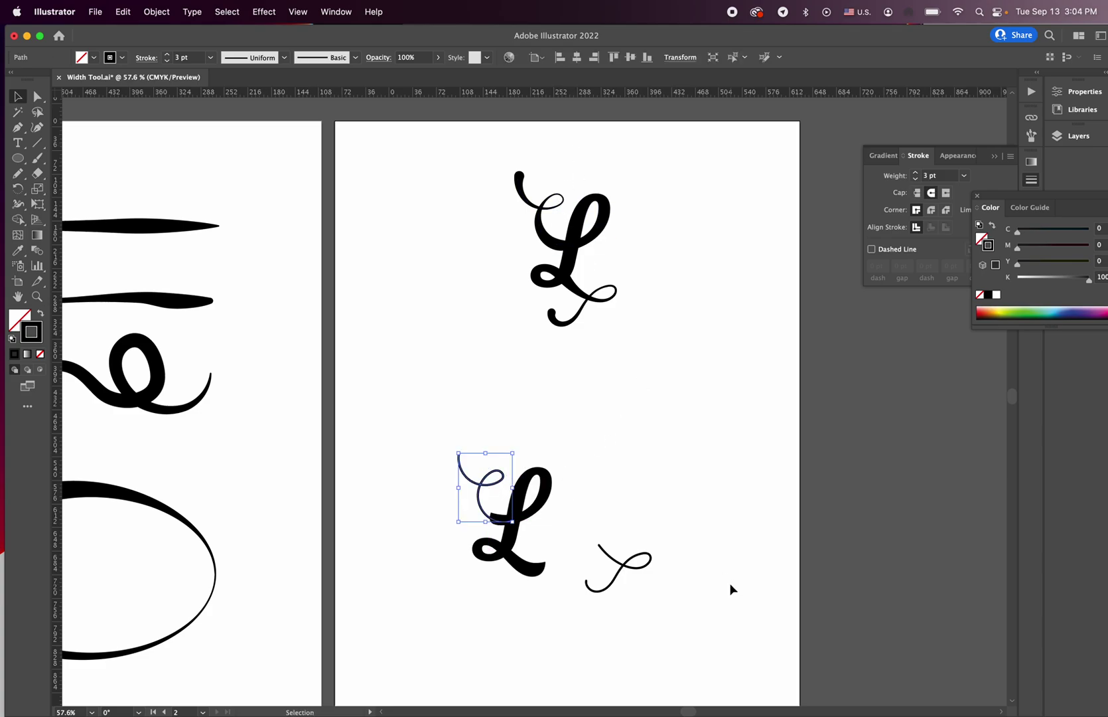
pyautogui.moveTo(655, 562); pyautogui.dragTo(564, 573)
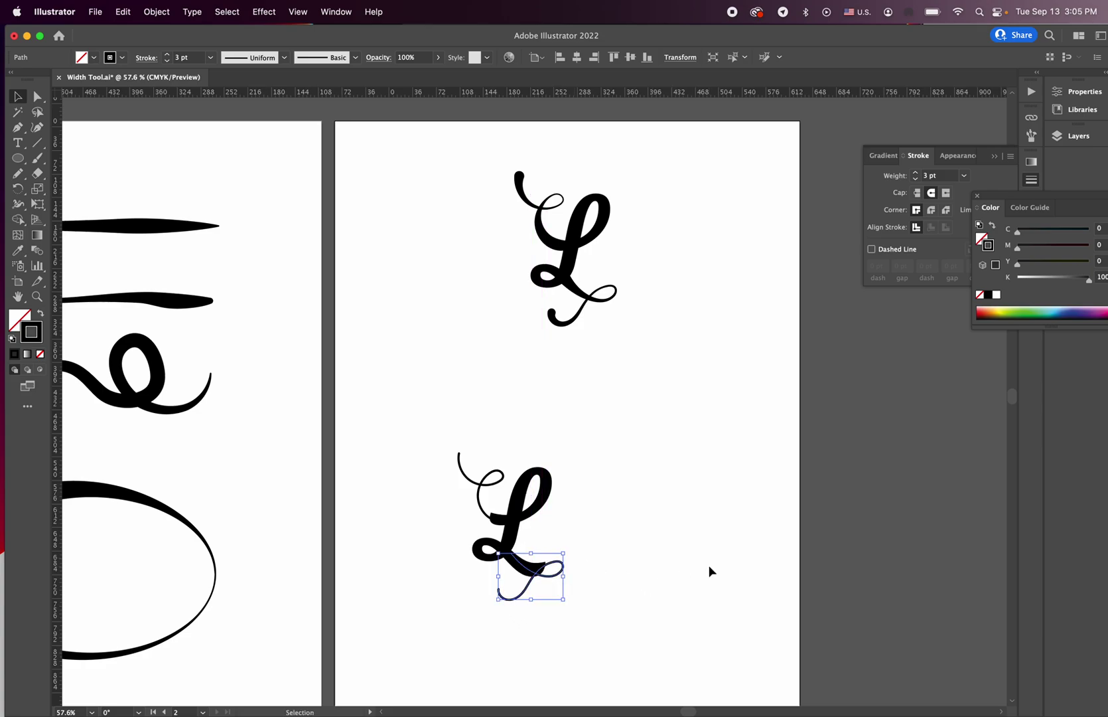
pyautogui.click(638, 574)
pyautogui.press('super+equal')
pyautogui.press('super+equal')
pyautogui.press('super+equal')
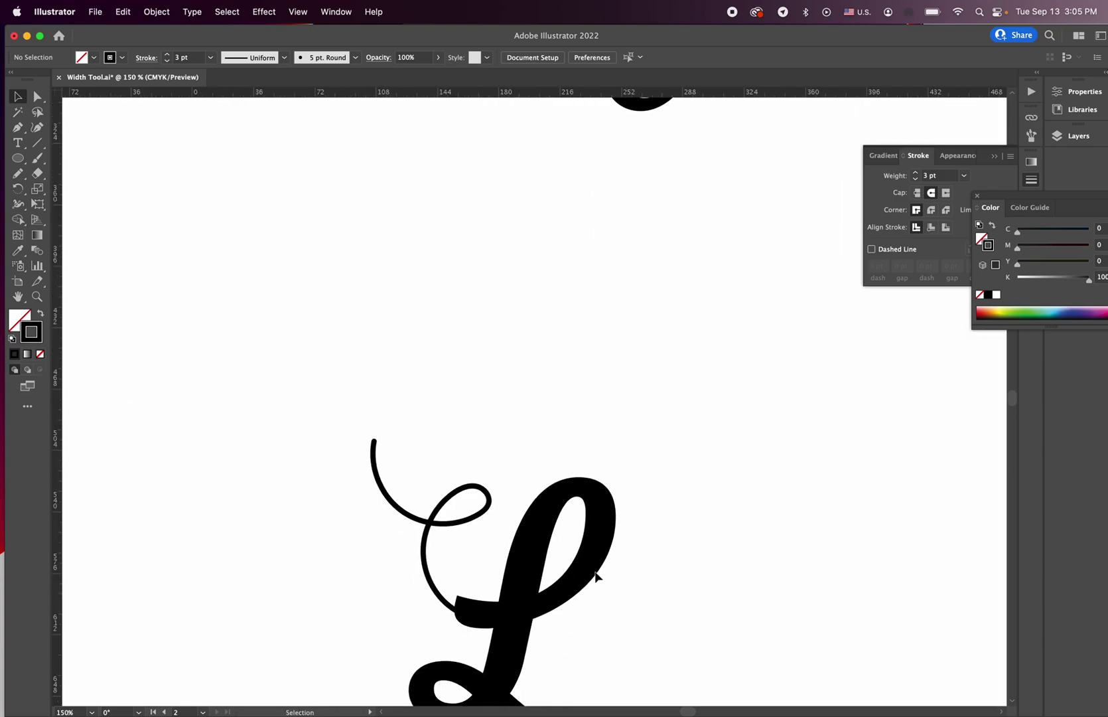
# Select the L group and try erasing where the thin swash meets the stem, then undo
pyautogui.click(481, 490)
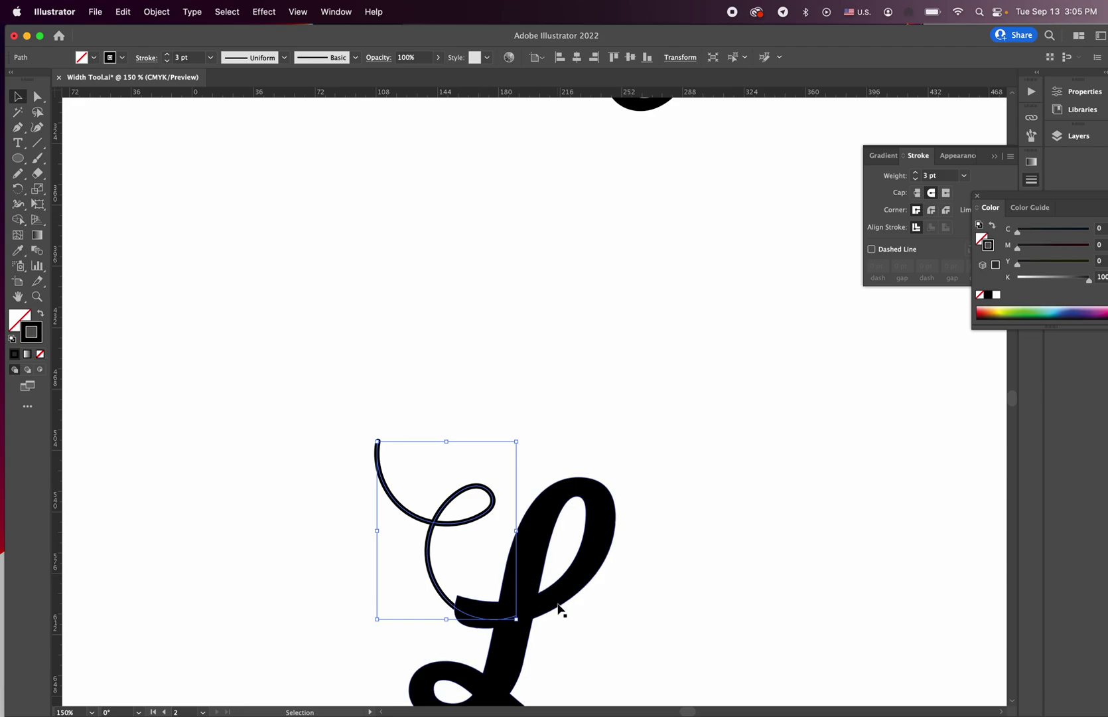
pyautogui.click(673, 548)
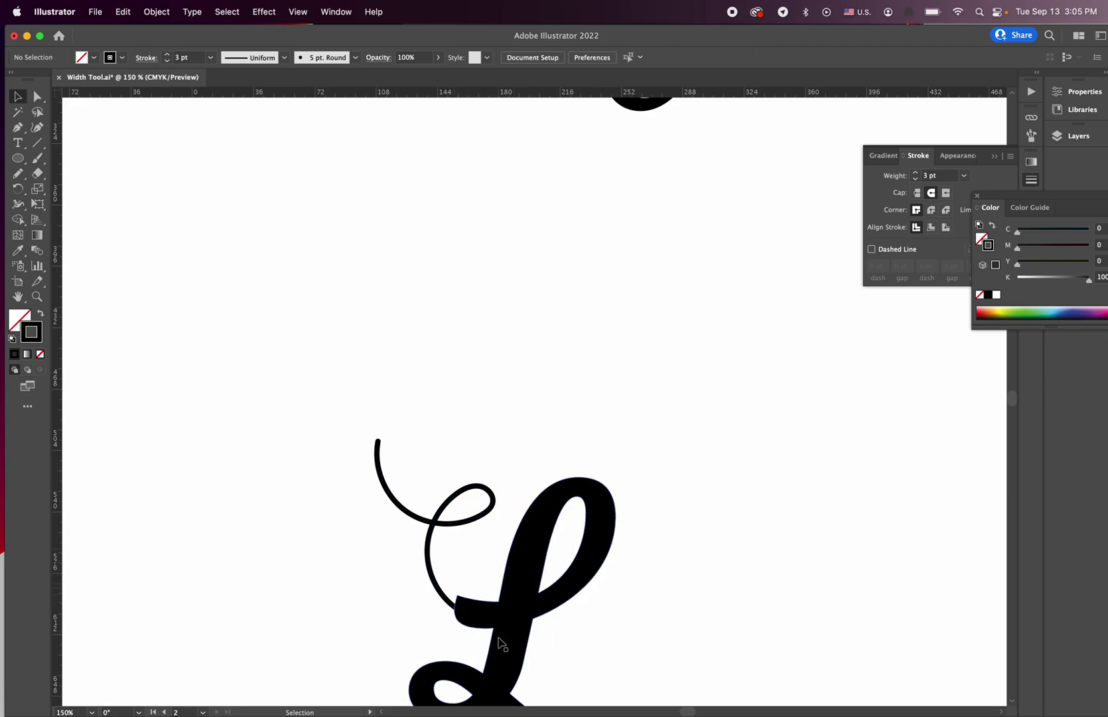
pyautogui.scroll(-4, 695, 557)
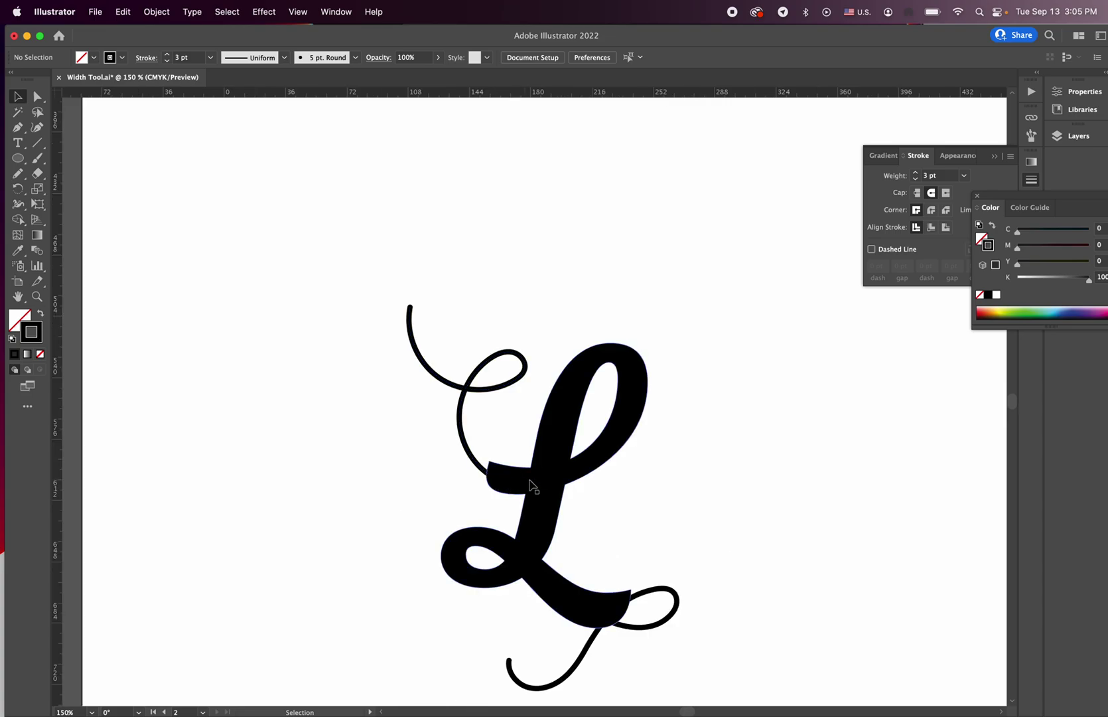
pyautogui.click(636, 375)
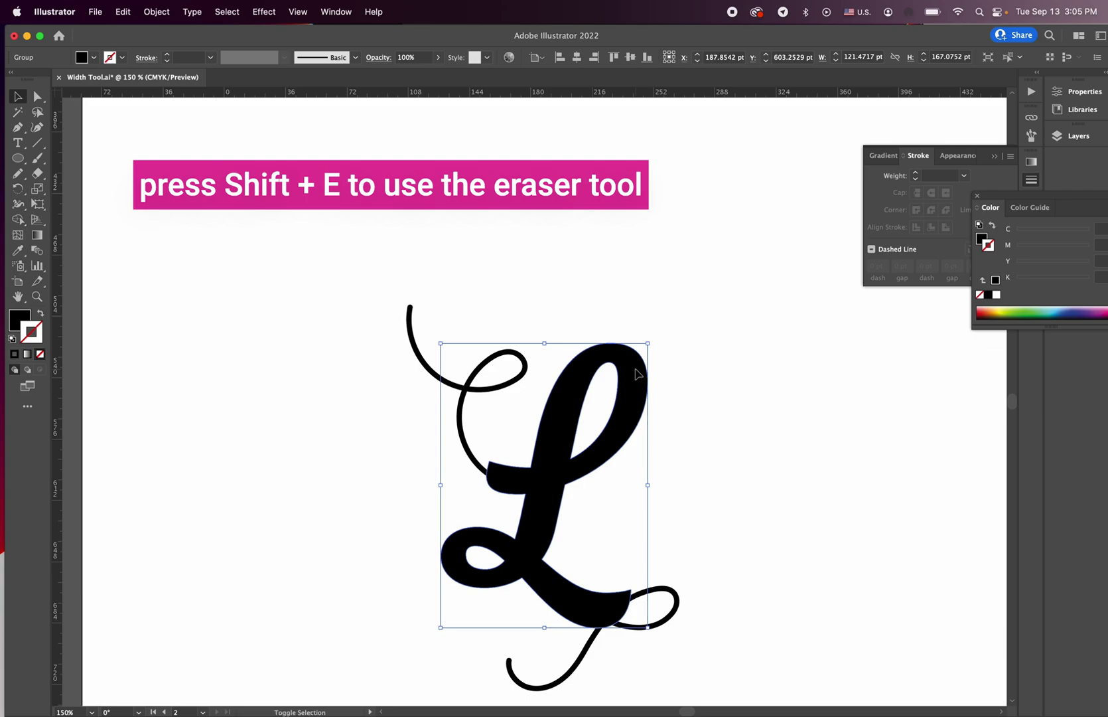
pyautogui.hotkey('shift', 'e')
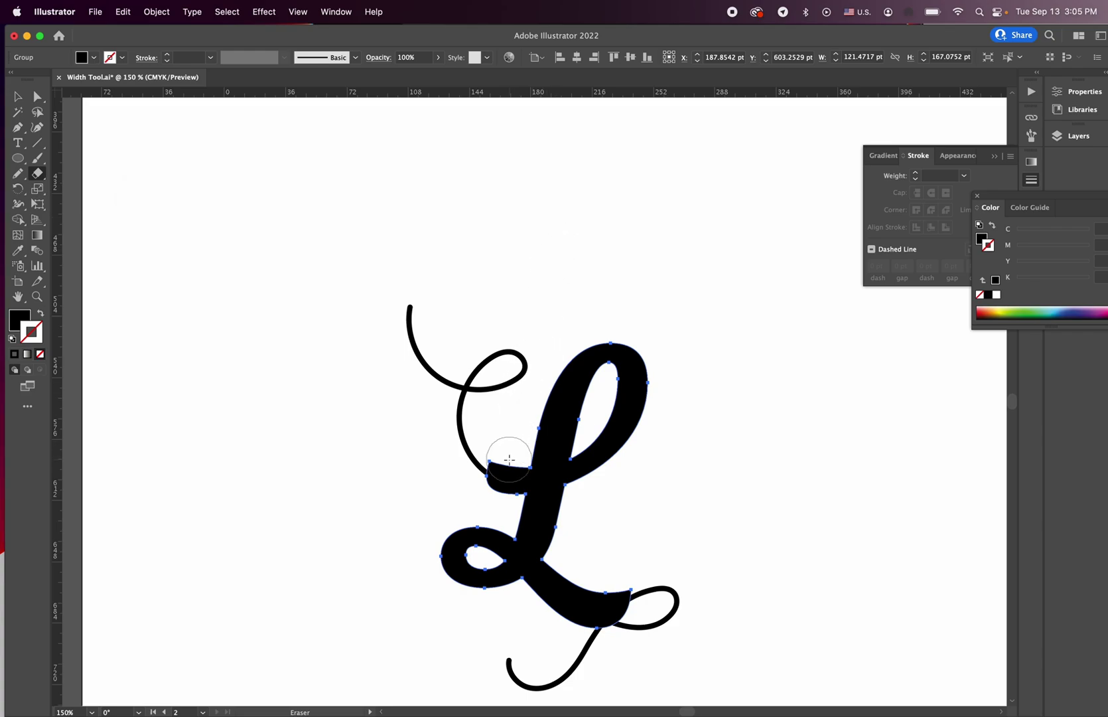
pyautogui.moveTo(498, 461)
pyautogui.mouseDown()
pyautogui.moveTo(504, 479)
pyautogui.moveTo(456, 428)
pyautogui.mouseUp()
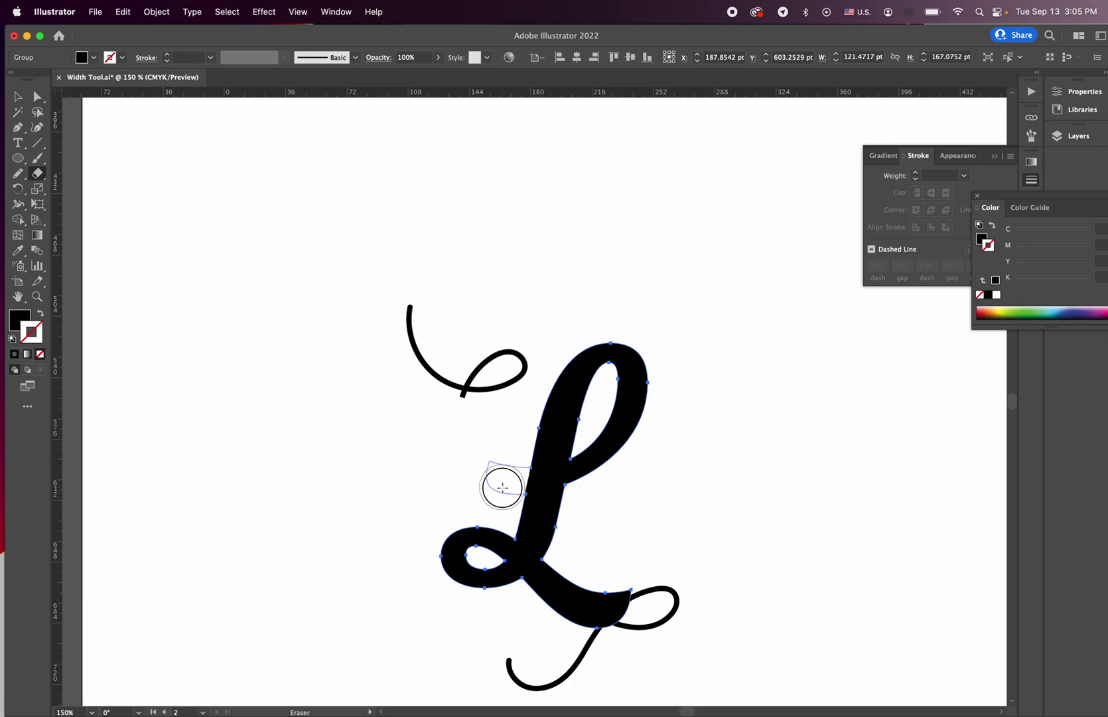
pyautogui.press('super+z')
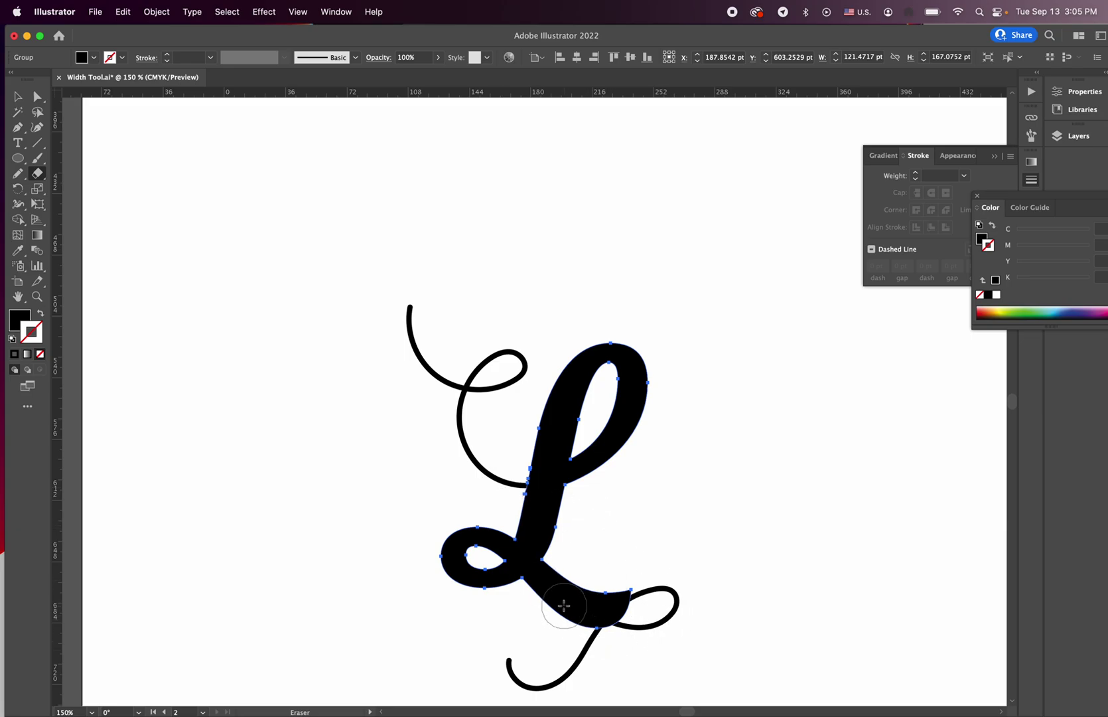
# Erase the excess ink at the L's lower right foot and clear the selection
pyautogui.scroll(-2, 655, 605)
pyautogui.scroll(-3, 656, 606)
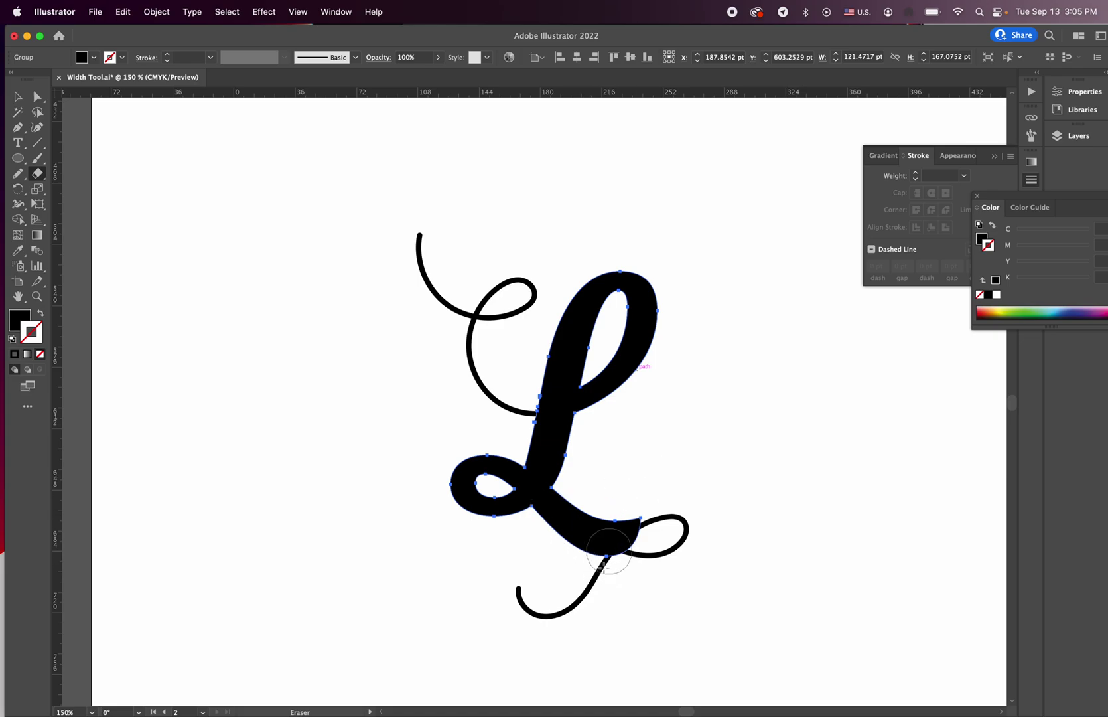
pyautogui.moveTo(634, 511)
pyautogui.mouseDown()
pyautogui.moveTo(578, 604)
pyautogui.moveTo(602, 531)
pyautogui.moveTo(564, 537)
pyautogui.moveTo(577, 505)
pyautogui.moveTo(544, 526)
pyautogui.moveTo(568, 509)
pyautogui.moveTo(550, 520)
pyautogui.moveTo(558, 515)
pyautogui.mouseUp()
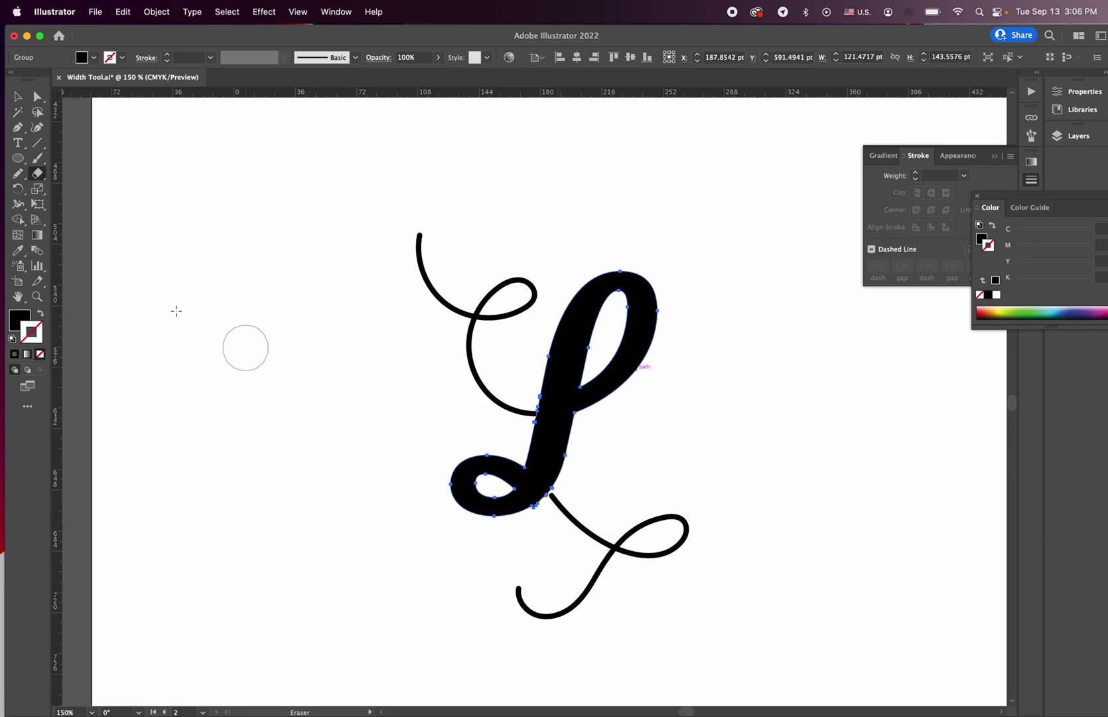
pyautogui.click(18, 97)
pyautogui.click(415, 339)
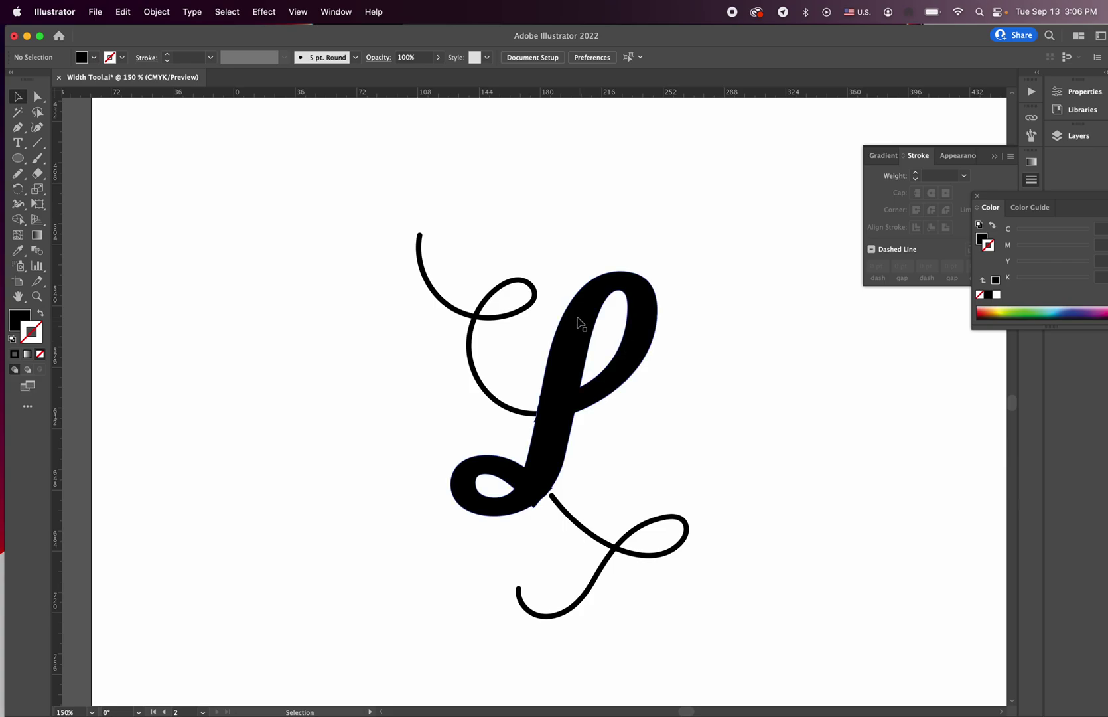
# Move the lower tail swash up and left, then give the upper swirl a 5 pt stroke
pyautogui.click(536, 295)
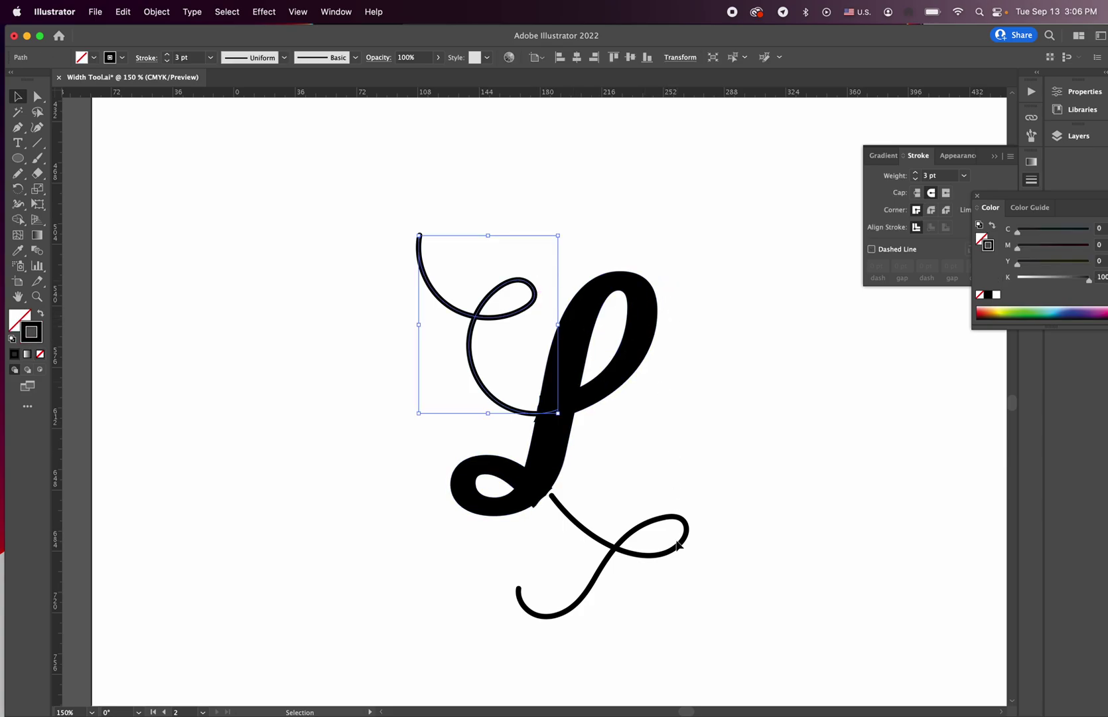
pyautogui.moveTo(677, 548); pyautogui.dragTo(656, 529)
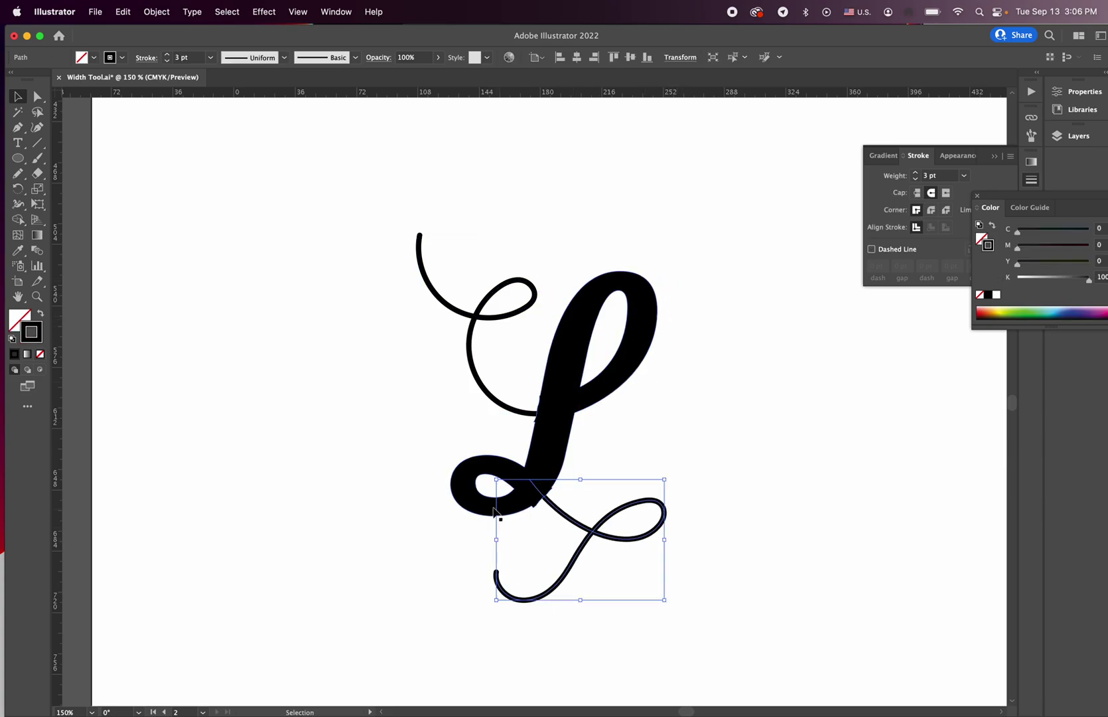
pyautogui.click(702, 453)
pyautogui.click(535, 288)
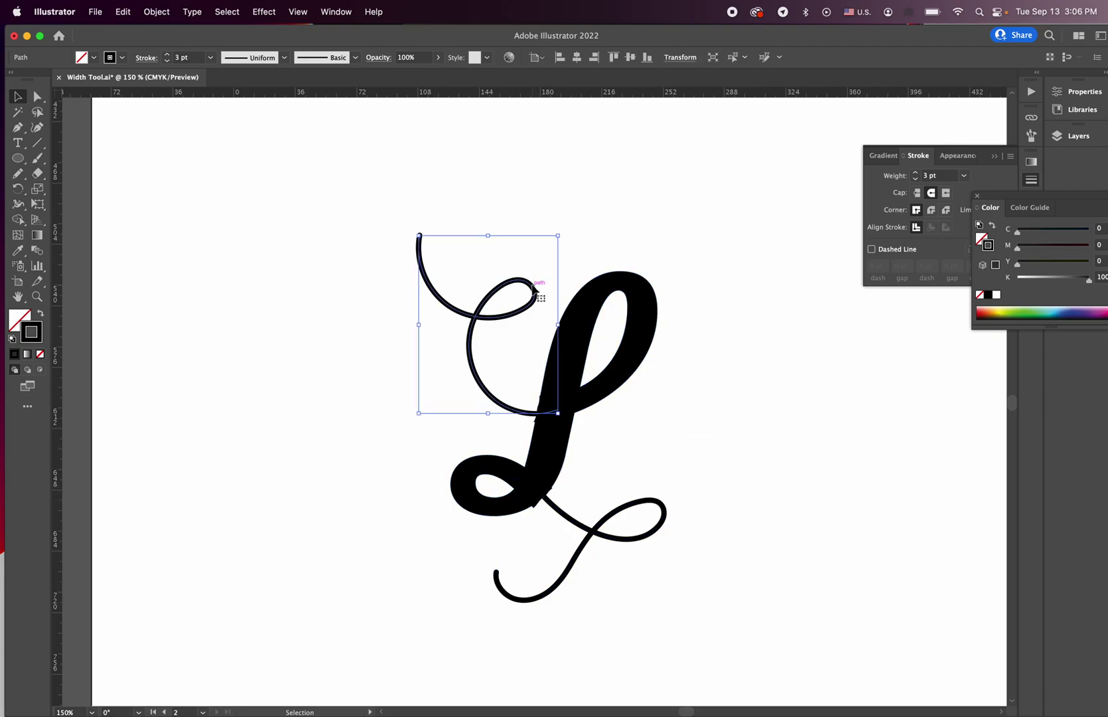
pyautogui.click(167, 56)
pyautogui.click(167, 56)
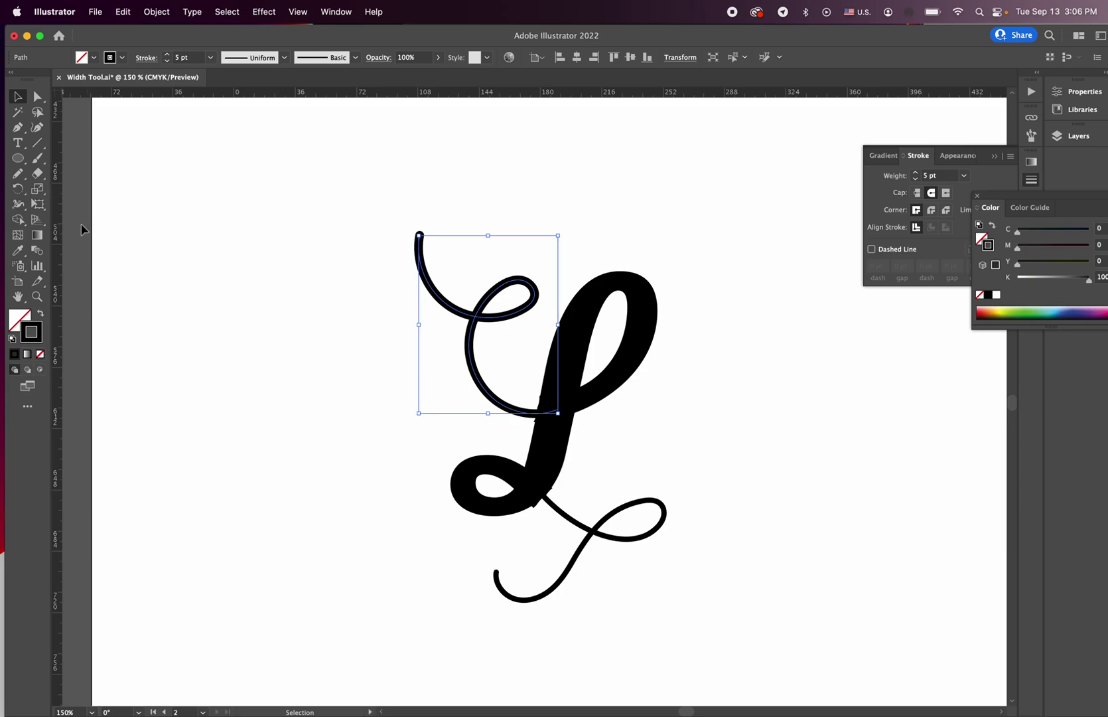
# Widen the swirl to about 13.3 pt where it meets the stem, nudging it into place
pyautogui.click(19, 205)
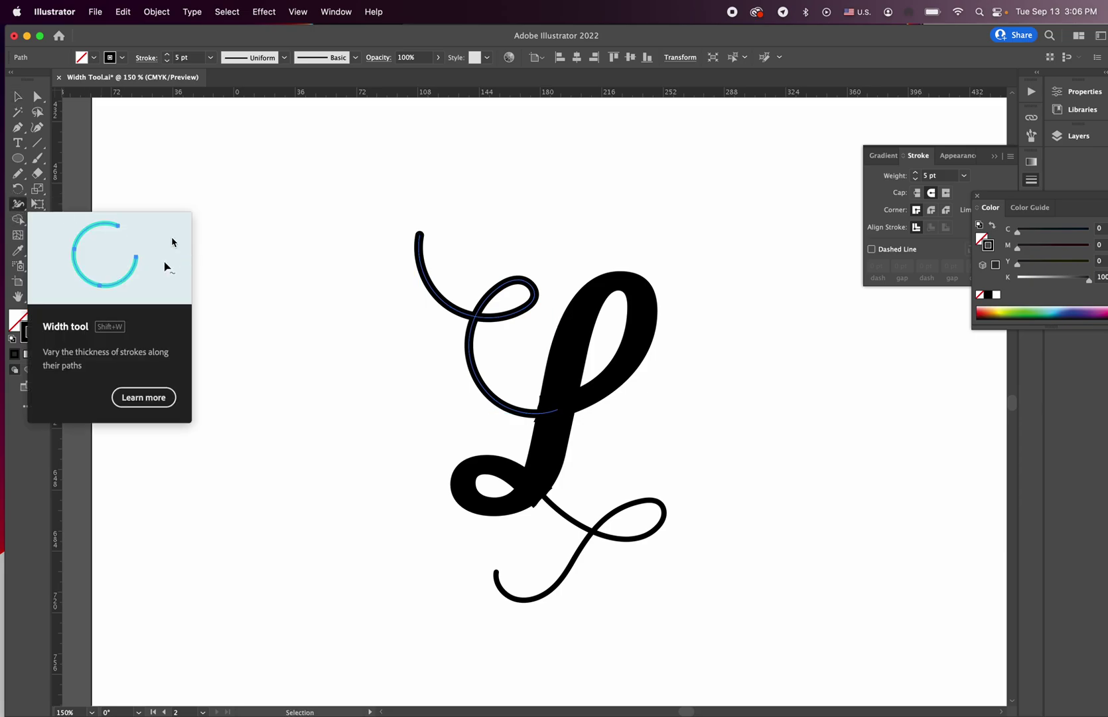
pyautogui.press('super+equal')
pyautogui.press('super+equal')
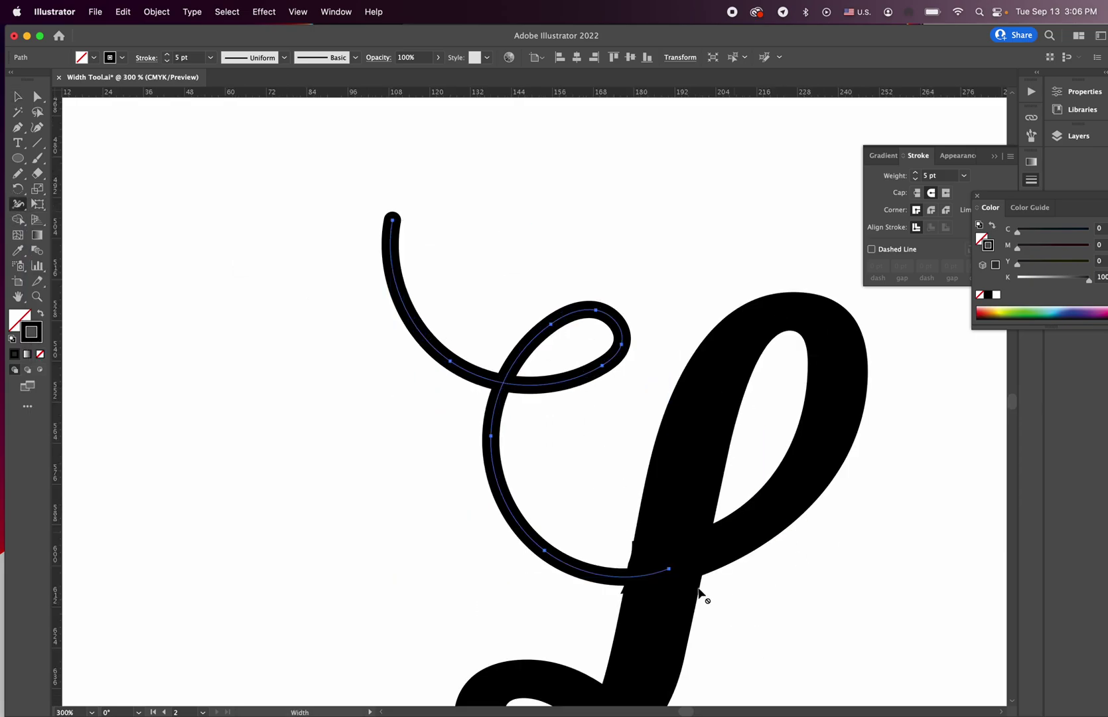
pyautogui.moveTo(639, 576); pyautogui.dragTo(631, 600)
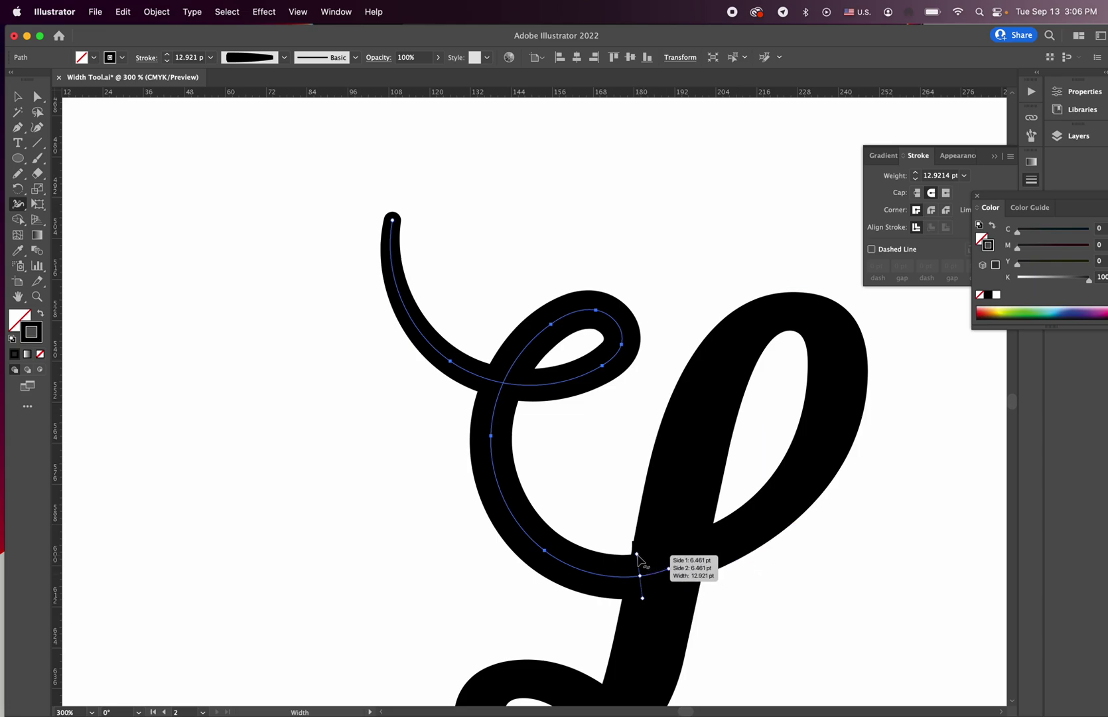
pyautogui.moveTo(637, 553); pyautogui.dragTo(638, 557)
pyautogui.press('v')
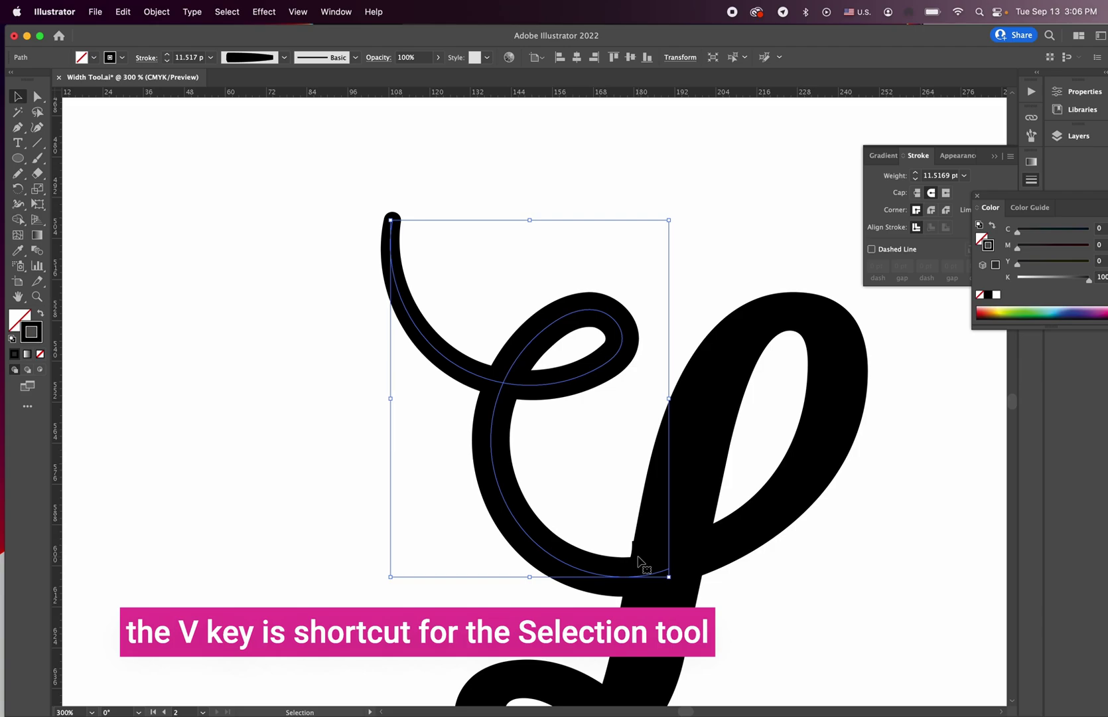
pyautogui.press('Up')
pyautogui.press('Up')
pyautogui.press('Up')
pyautogui.press('Up')
pyautogui.press('Up')
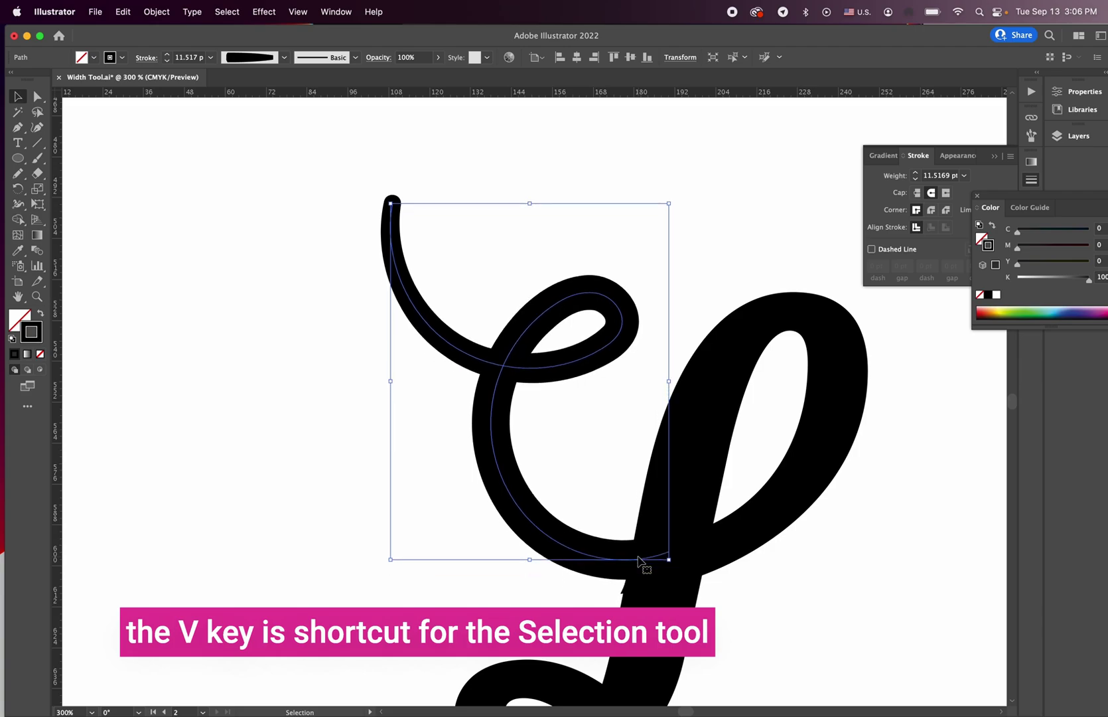
pyautogui.press('Down')
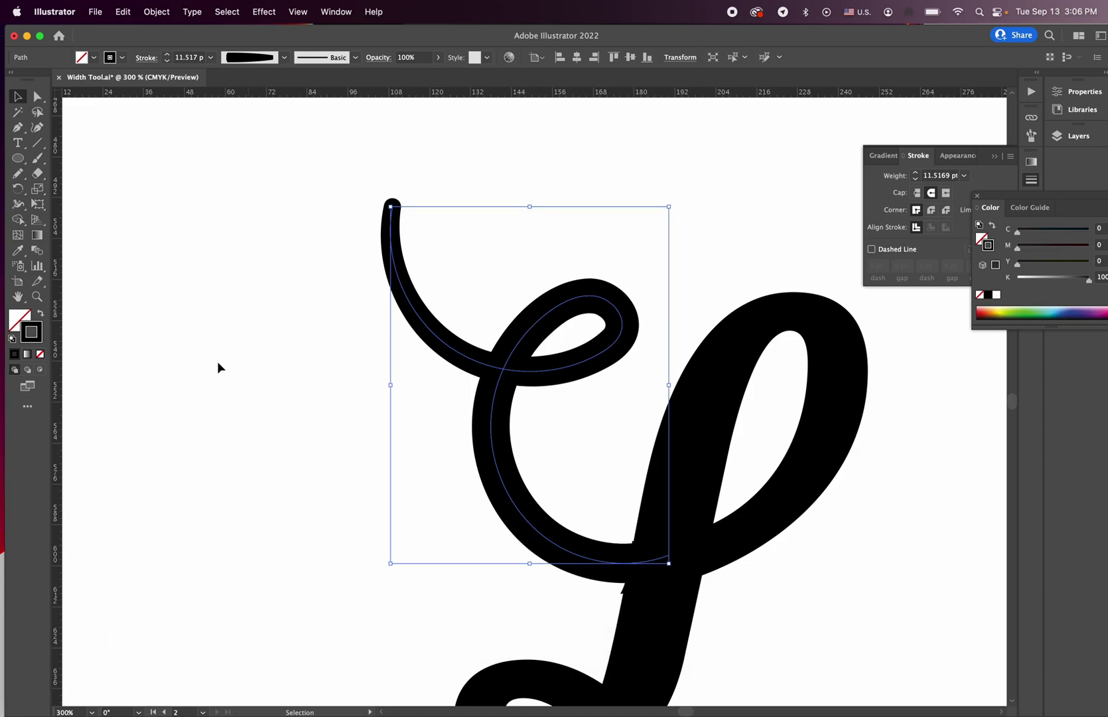
# Taper the swirl's loop to a fine point and adjust the width at its top end
pyautogui.click(16, 207)
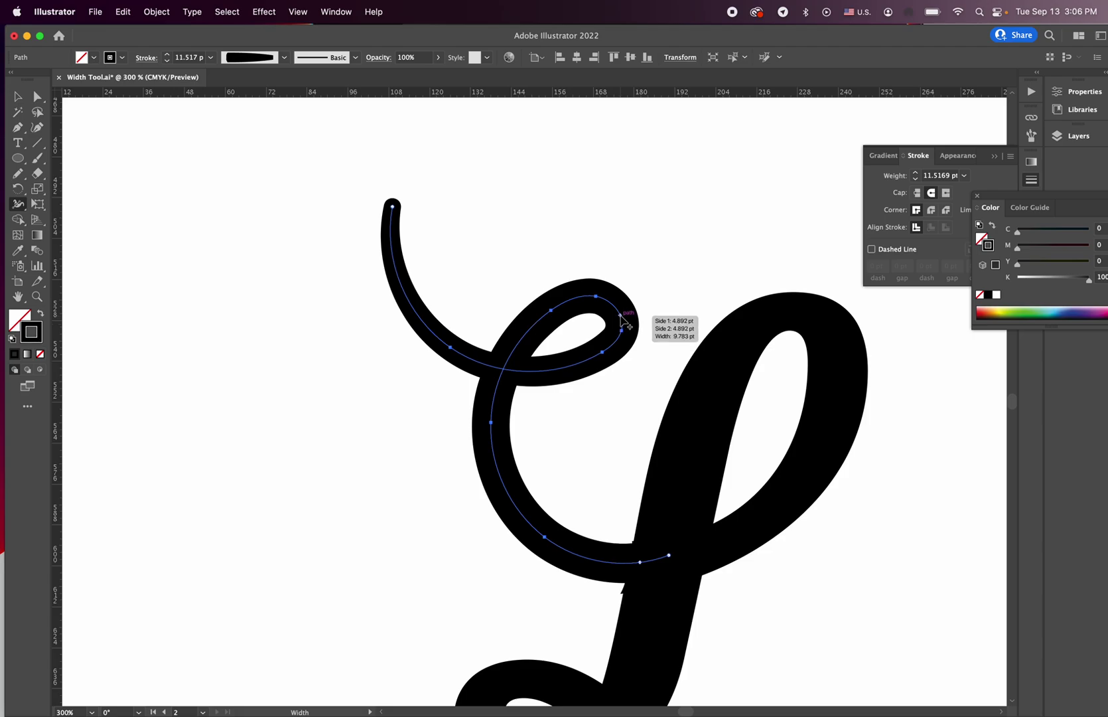
pyautogui.moveTo(621, 321); pyautogui.dragTo(624, 319)
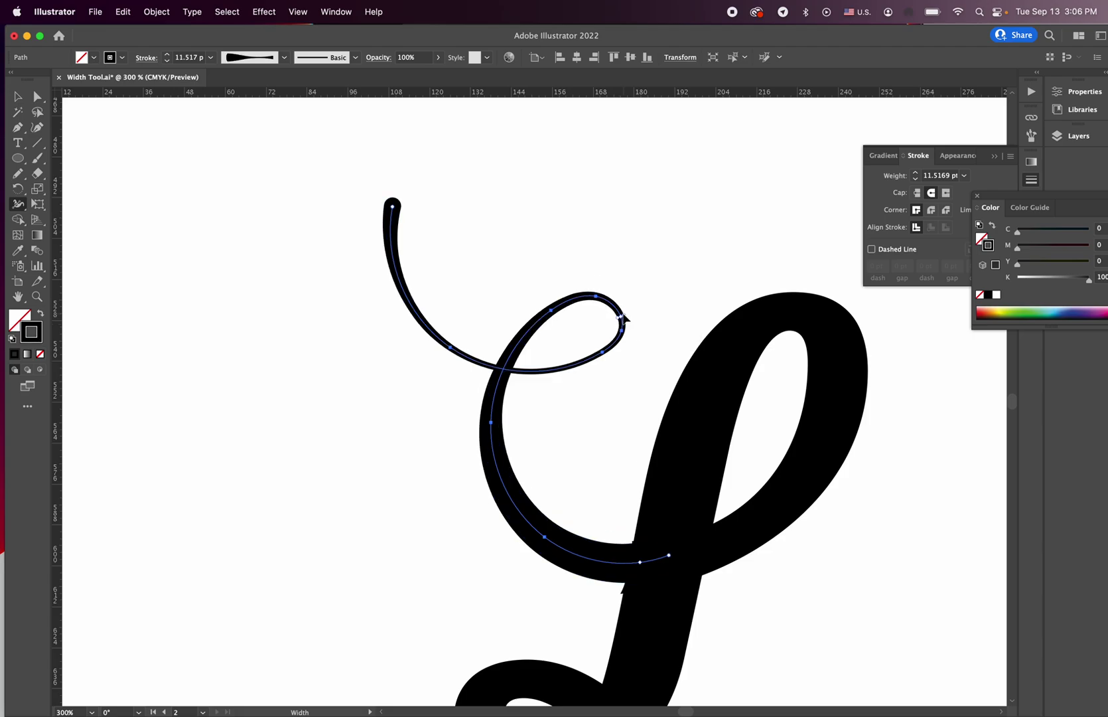
pyautogui.moveTo(396, 207); pyautogui.dragTo(407, 210)
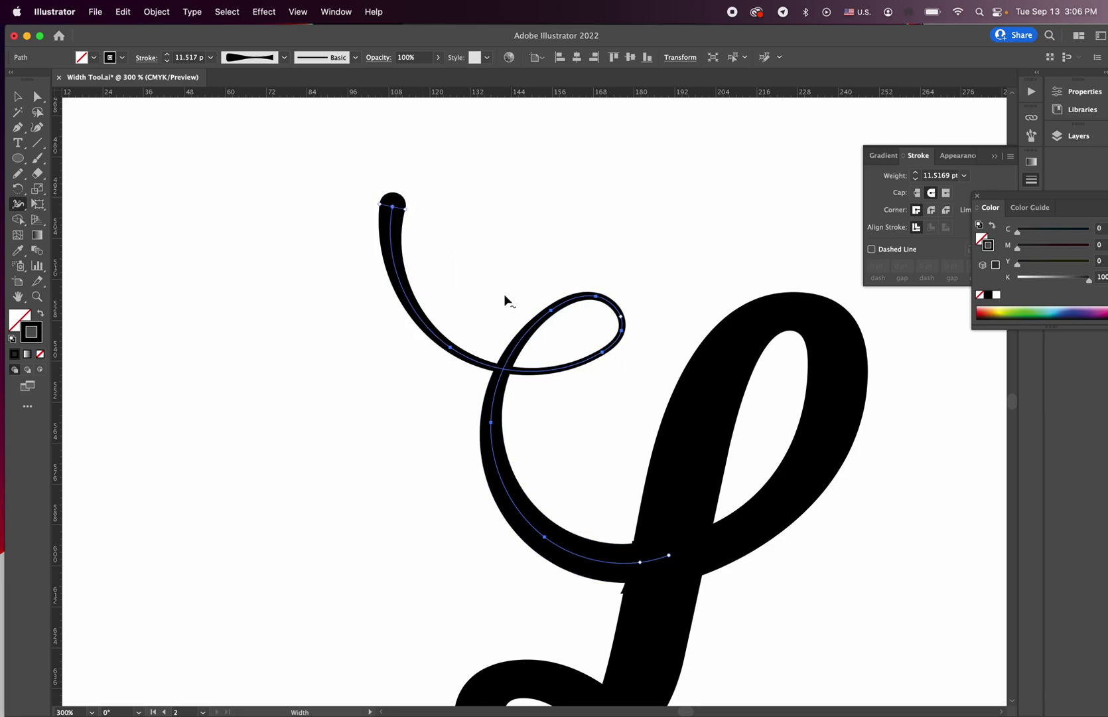
pyautogui.press('super+minus')
pyautogui.scroll(-5, 528, 319)
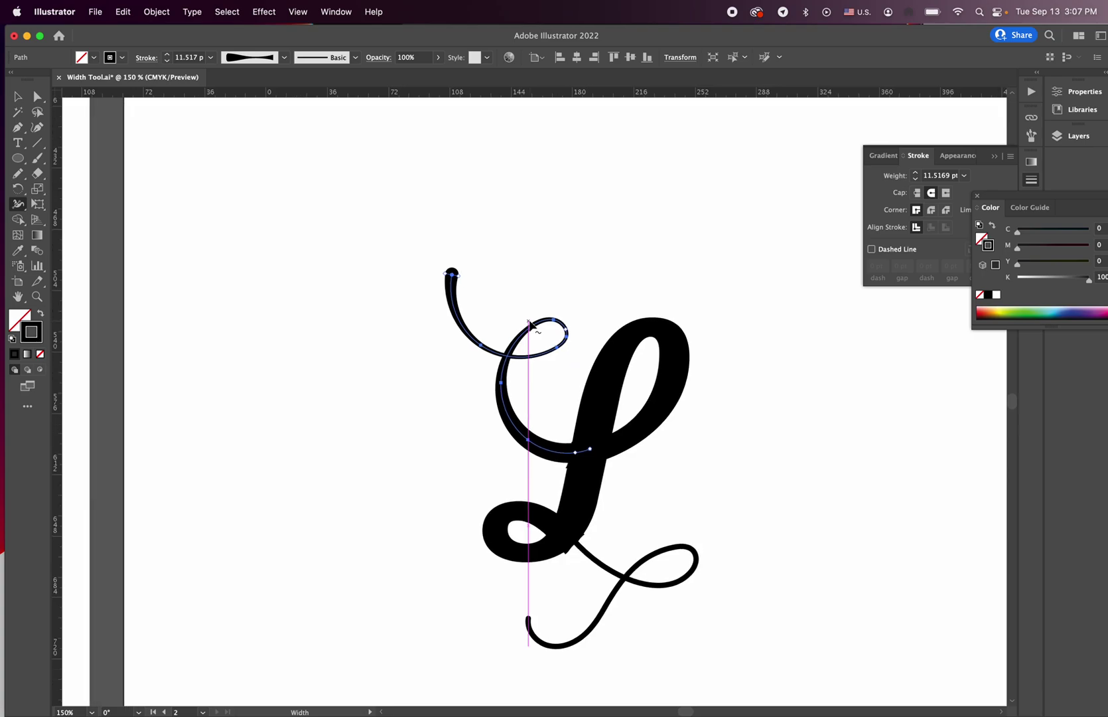
pyautogui.press('super+minus')
pyautogui.scroll(8, 529, 320)
pyautogui.scroll(10, 529, 319)
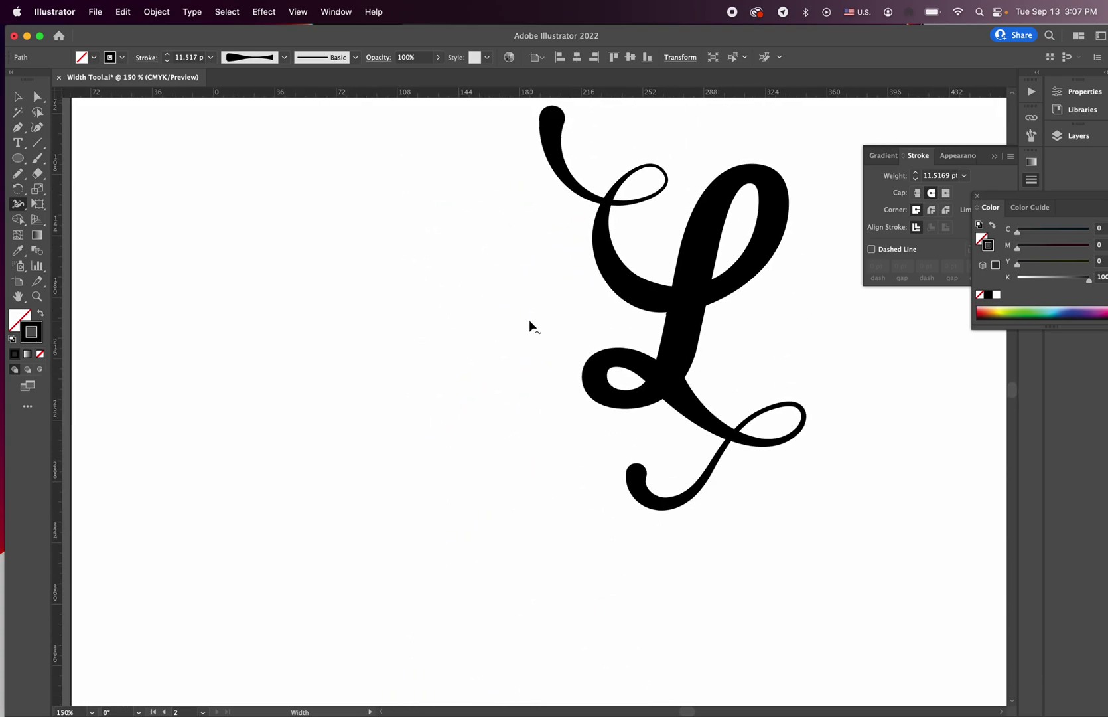
pyautogui.scroll(-8, 670, 181)
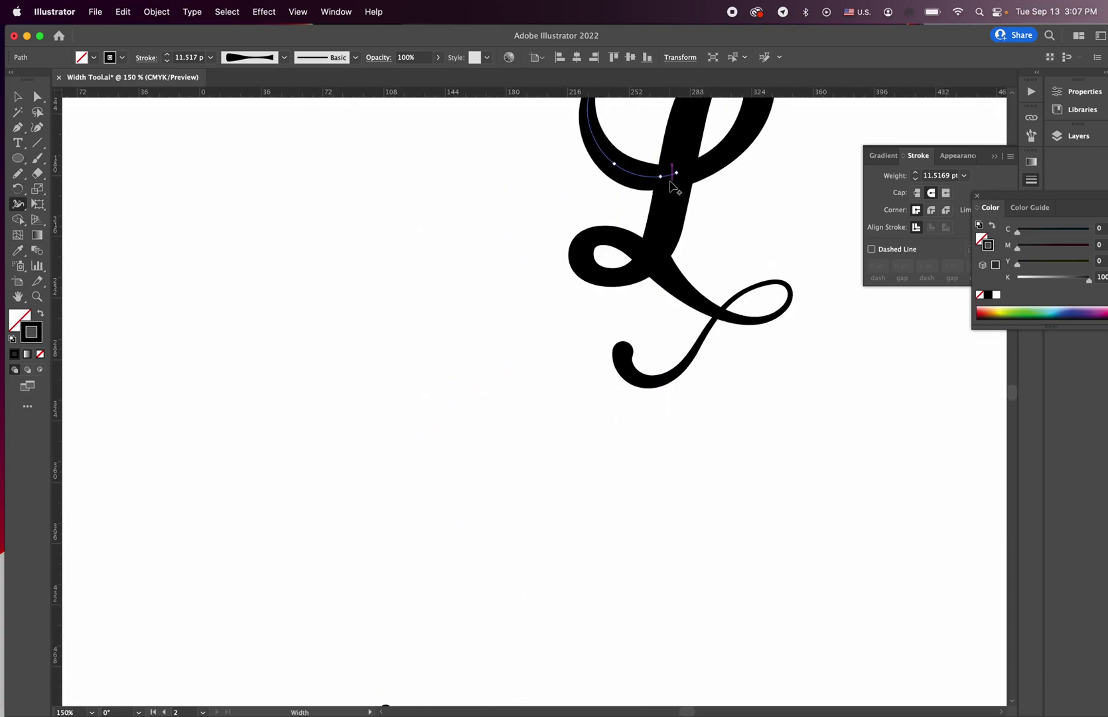
pyautogui.scroll(-3, 465, 497)
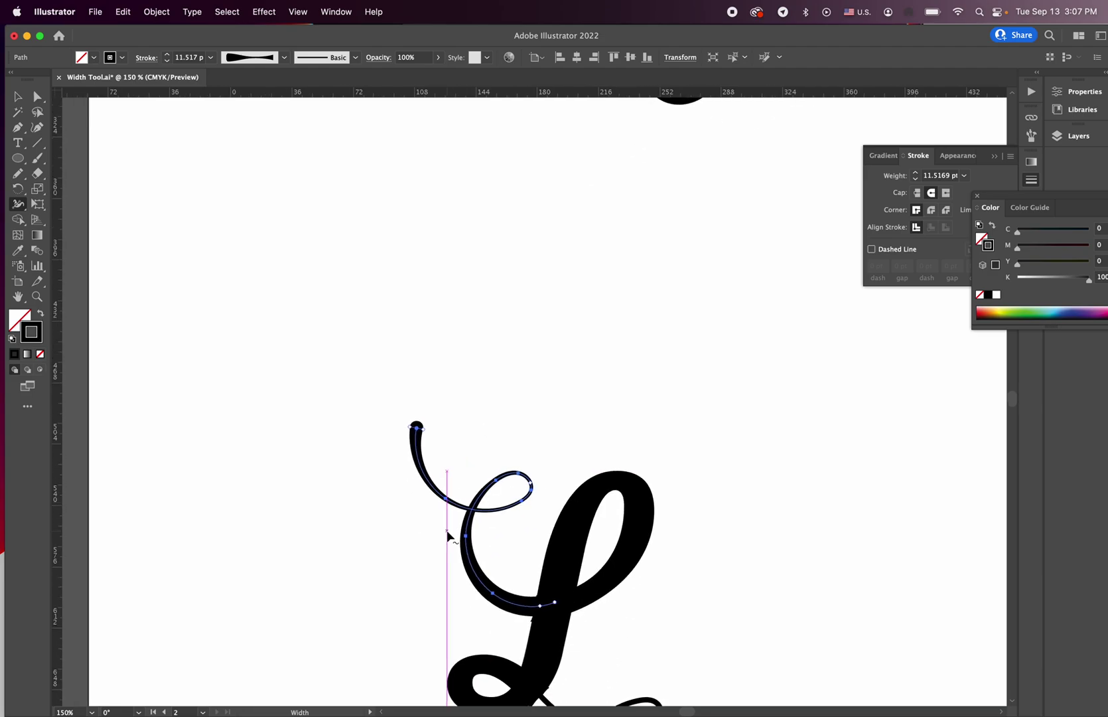
pyautogui.scroll(-2, 425, 432)
pyautogui.moveTo(537, 560); pyautogui.dragTo(537, 557)
pyautogui.scroll(-3, 732, 555)
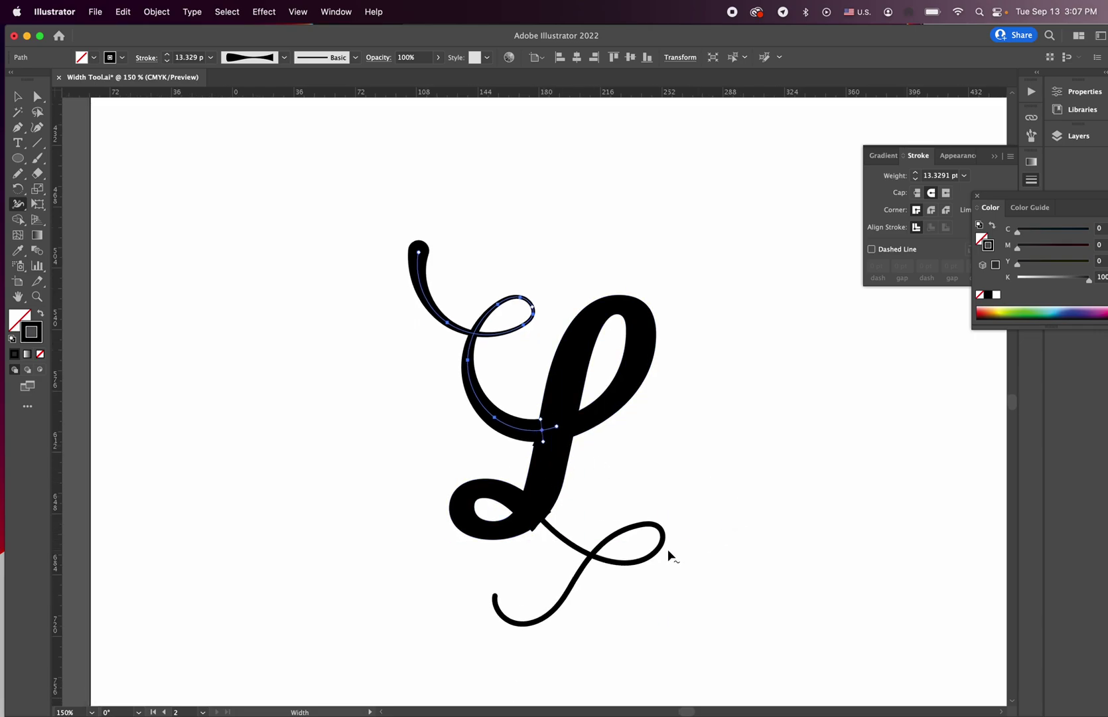
# Swell the lower swash with the Width tool at its start, loop and curled tail, then reselect the L
pyautogui.press('v')
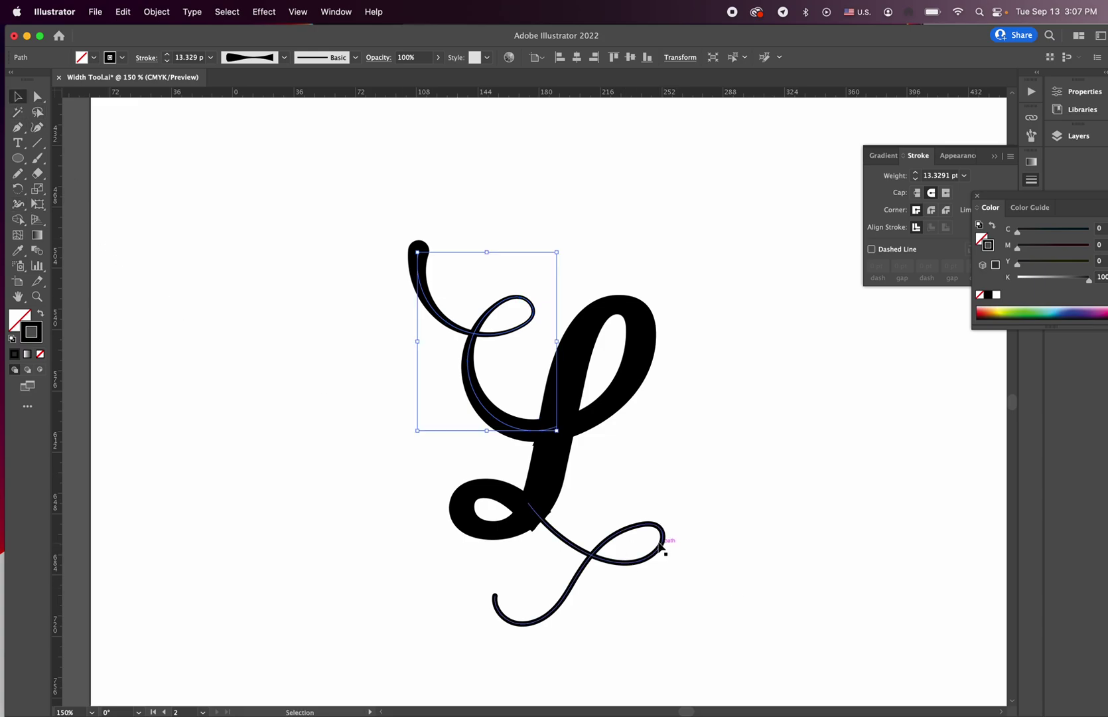
pyautogui.click(663, 540)
pyautogui.click(17, 204)
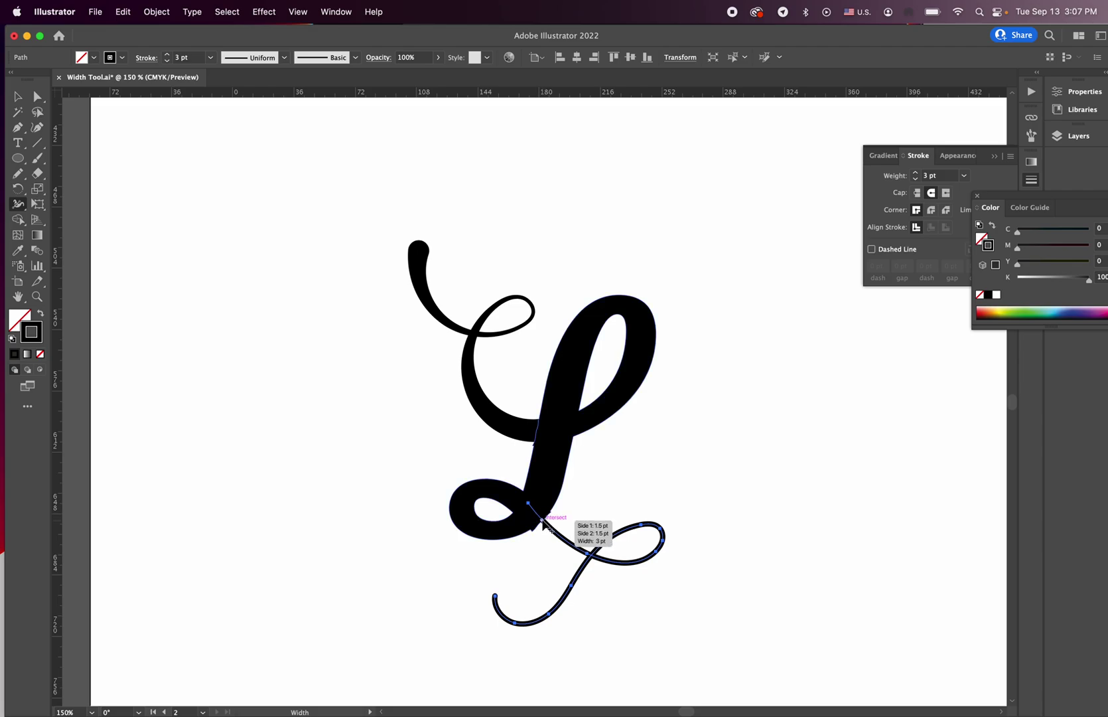
pyautogui.moveTo(538, 514); pyautogui.dragTo(551, 515)
pyautogui.moveTo(656, 523); pyautogui.dragTo(663, 525)
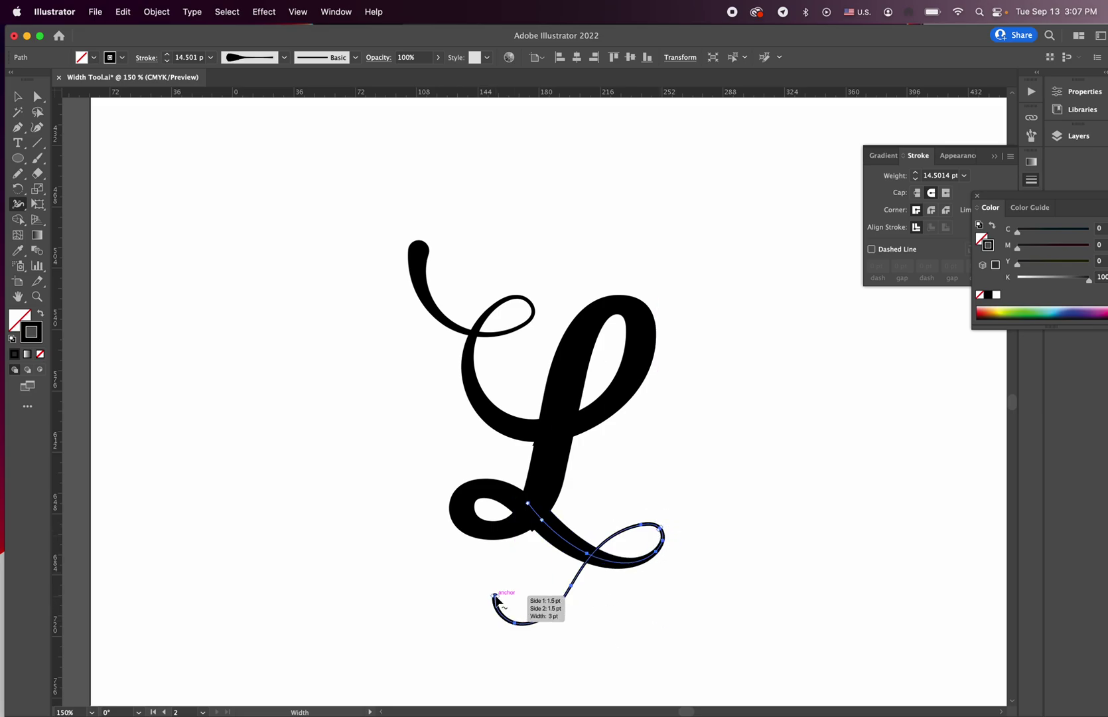
pyautogui.moveTo(495, 596); pyautogui.dragTo(503, 594)
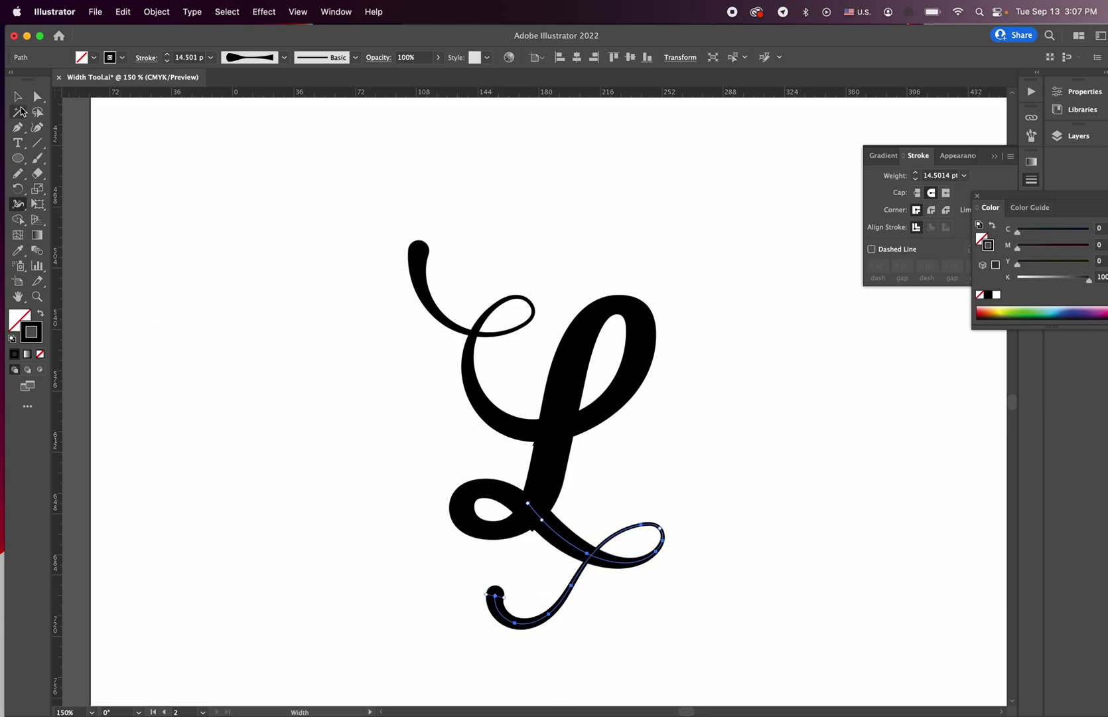
pyautogui.click(20, 100)
pyautogui.click(638, 335)
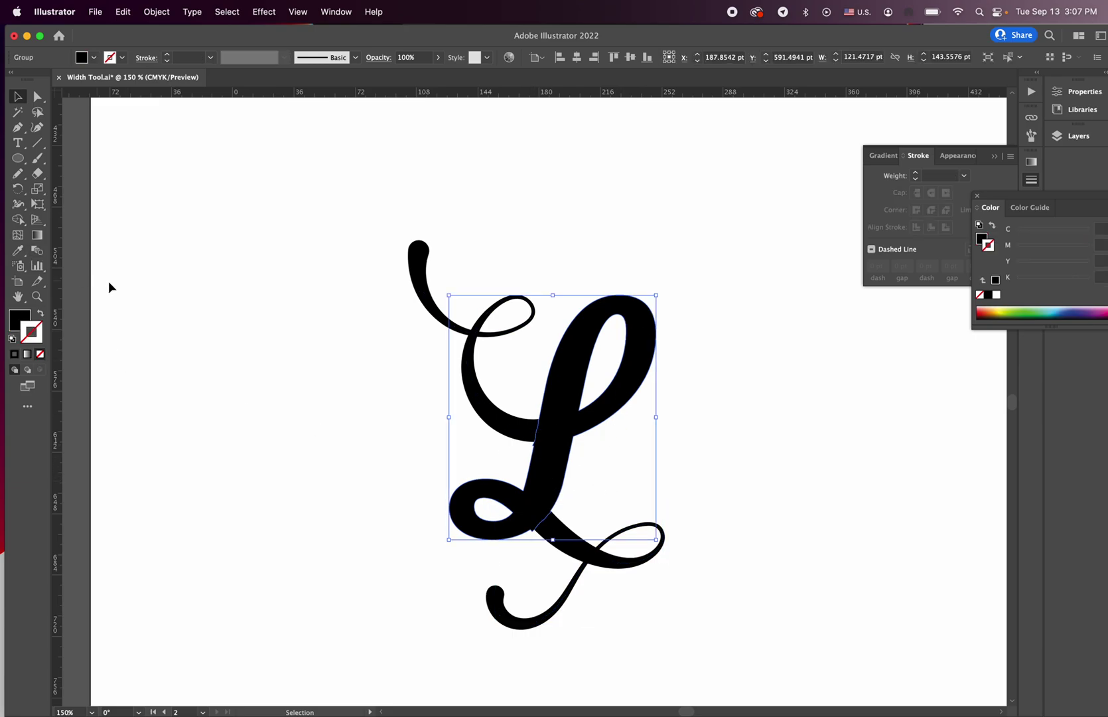
# Zoom in and erase the ragged ink where the curves join the L's stem, using a smaller eraser
pyautogui.click(38, 177)
pyautogui.press('super+equal')
pyautogui.press('super+equal')
pyautogui.press('super+equal')
pyautogui.press('super+equal')
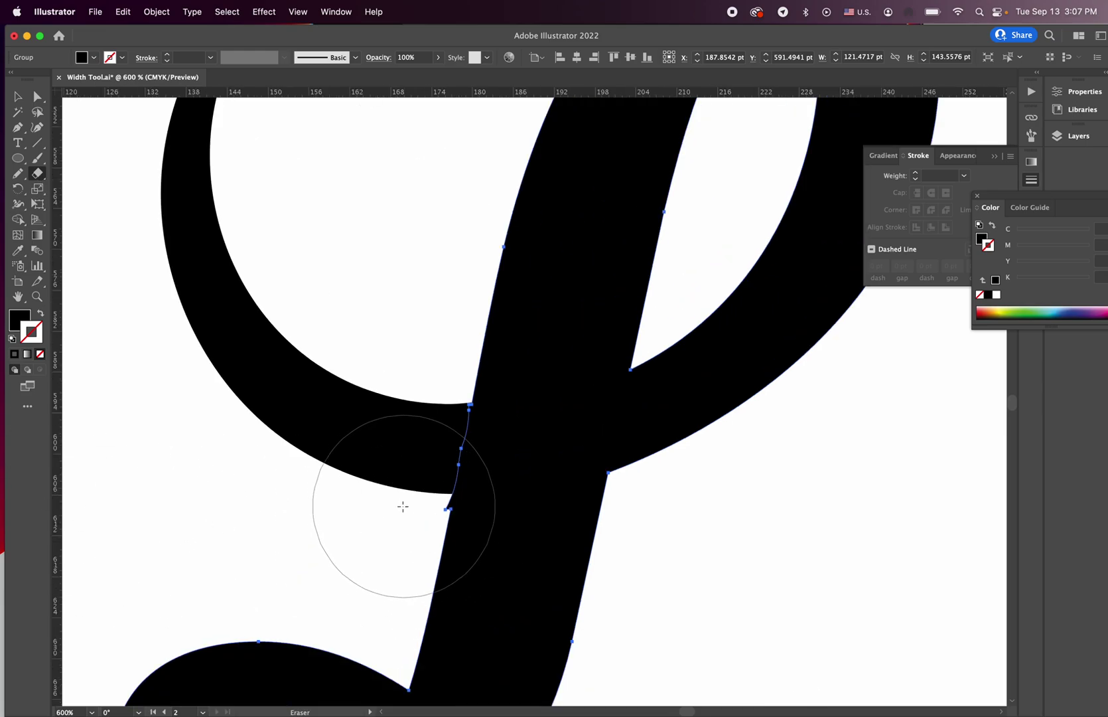
pyautogui.press('[')
pyautogui.press('[')
pyautogui.press('[')
pyautogui.press('[')
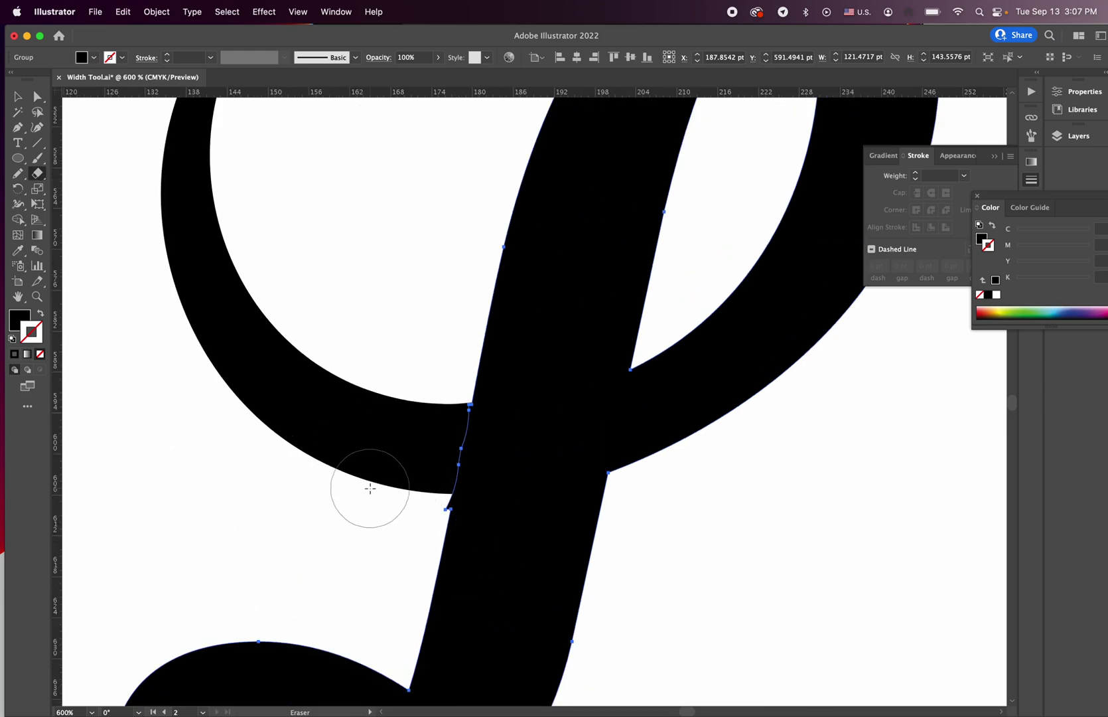
pyautogui.click(415, 492)
pyautogui.scroll(-5, 415, 483)
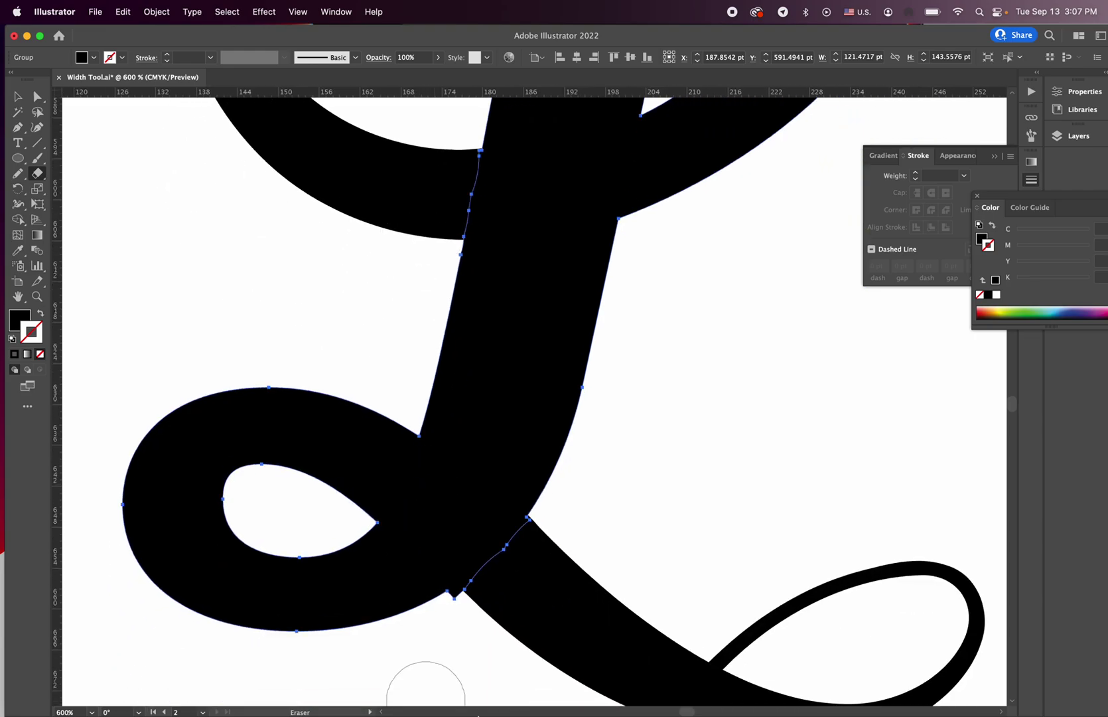
pyautogui.moveTo(544, 593)
pyautogui.mouseDown()
pyautogui.moveTo(488, 607)
pyautogui.moveTo(478, 621)
pyautogui.moveTo(516, 581)
pyautogui.mouseUp()
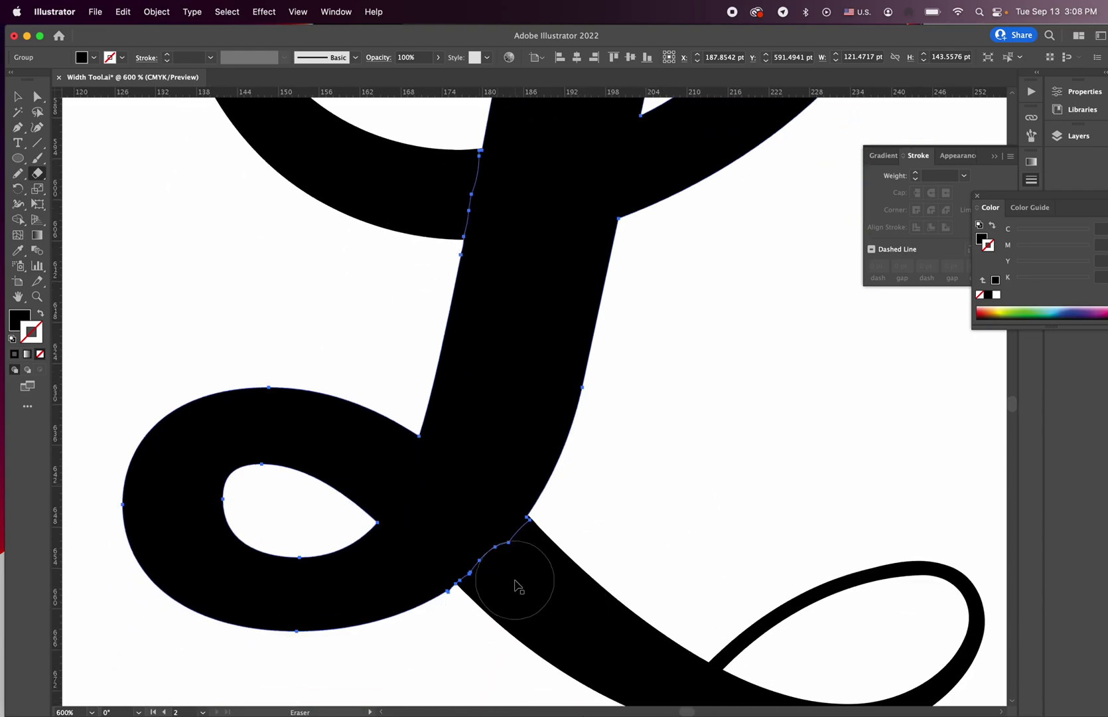